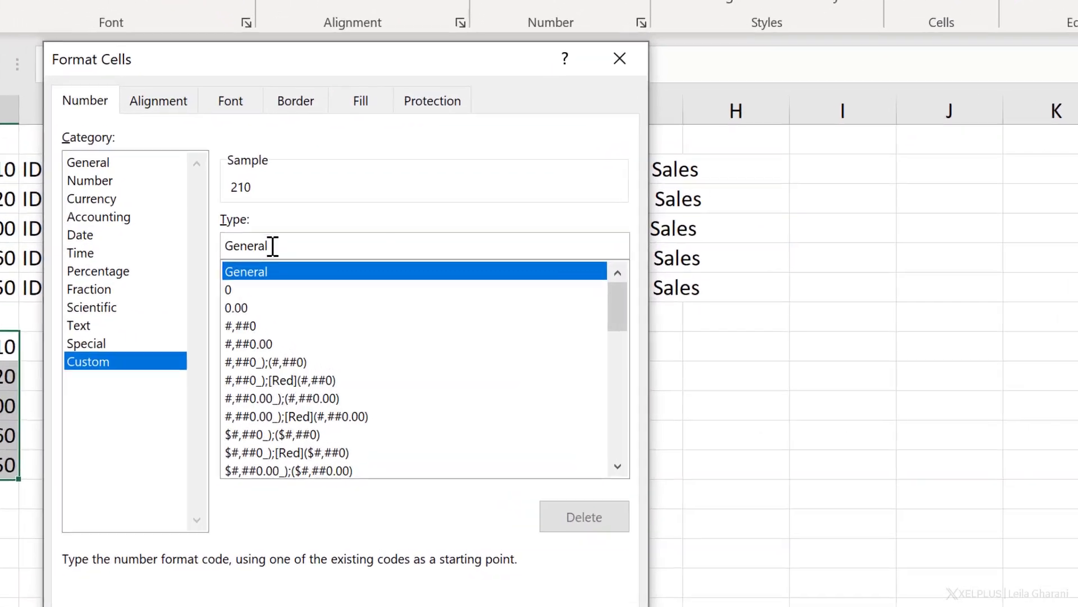
# Step: Switch to the CamtasiaTips_EasyZOOM project with the Raw_SCAU_Excel_Add_Text_Part2 recording on Track 2
pyautogui.moveTo(273, 245); pyautogui.dragTo(203, 220)
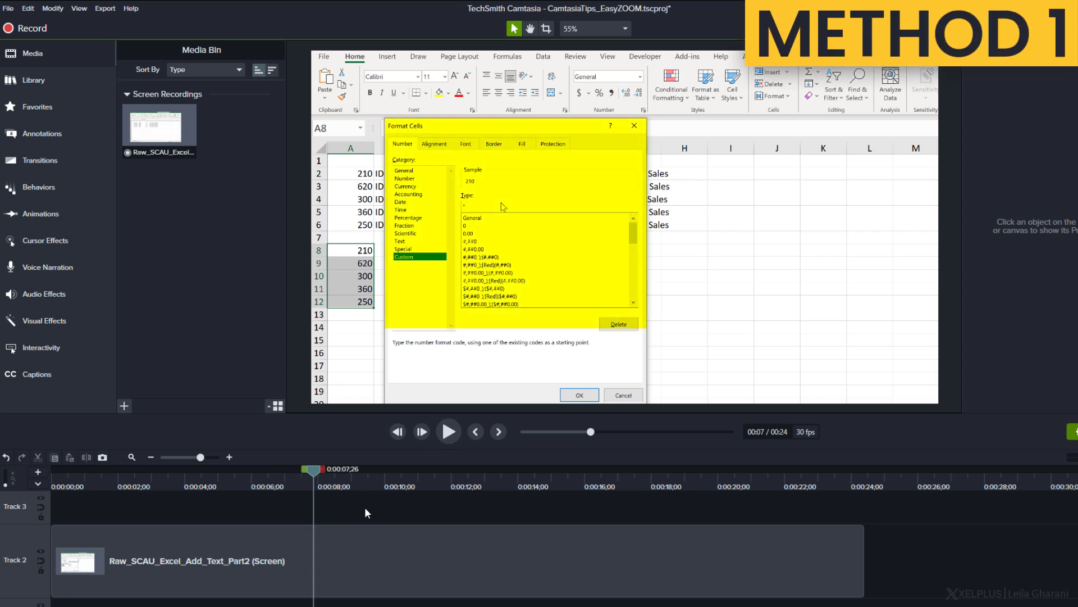
# Step: Try a Scale Up animation enlarging the Excel clip to about 125%, preview it, then undo it
pyautogui.press('a')
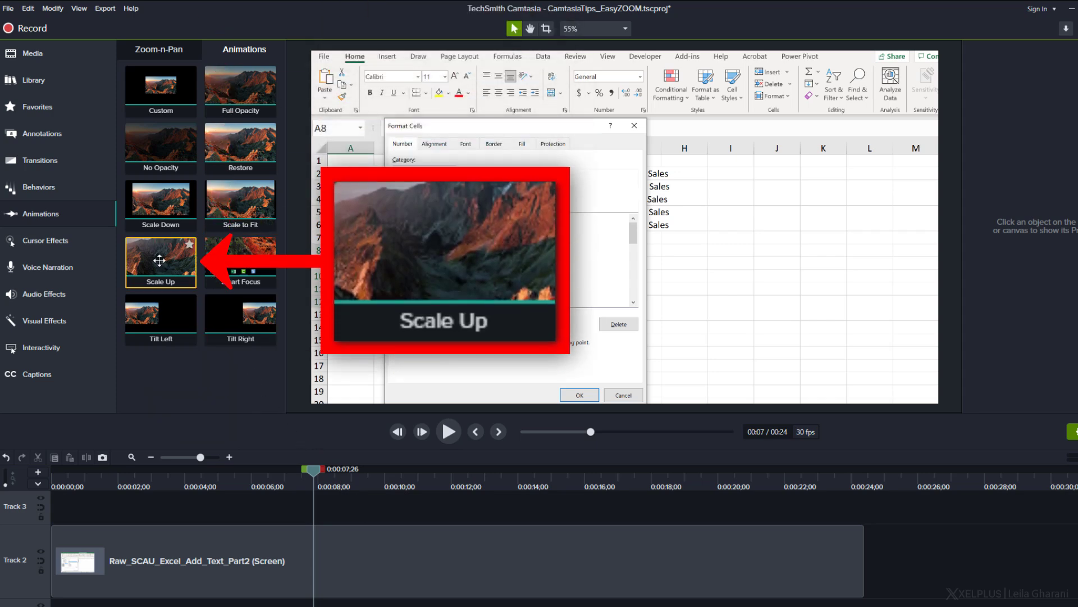
pyautogui.moveTo(160, 261); pyautogui.dragTo(358, 562)
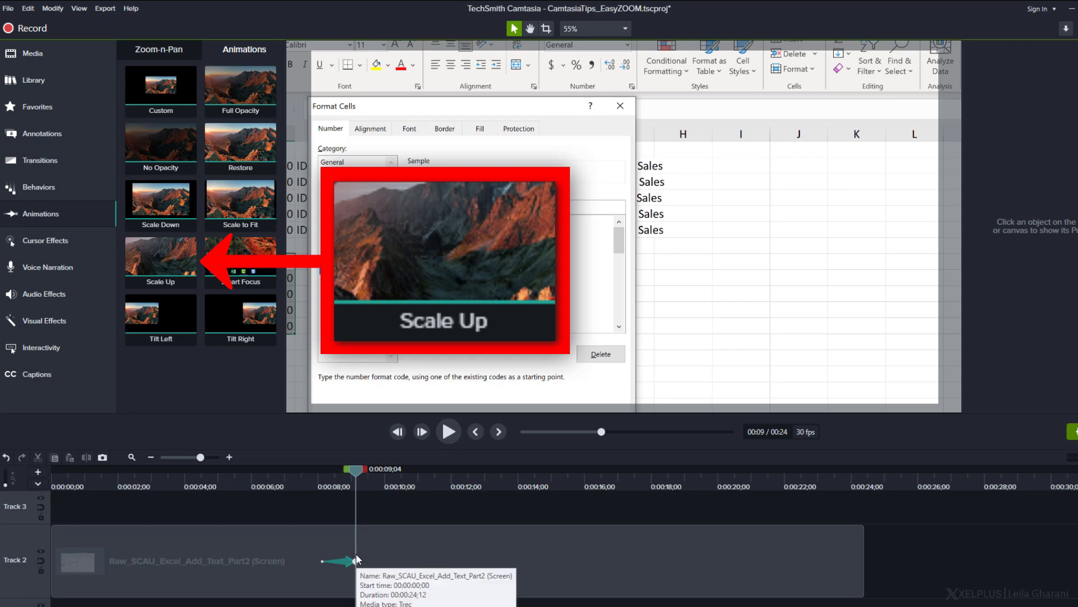
pyautogui.click(357, 560)
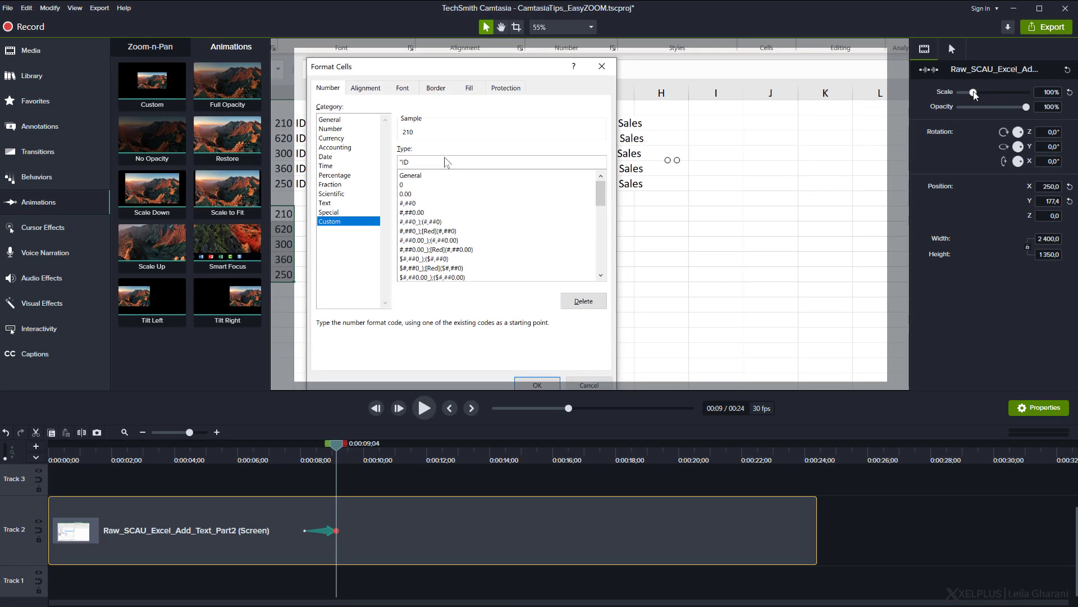
pyautogui.moveTo(974, 92); pyautogui.dragTo(976, 92)
pyautogui.moveTo(558, 169); pyautogui.dragTo(625, 214)
pyautogui.click(288, 459)
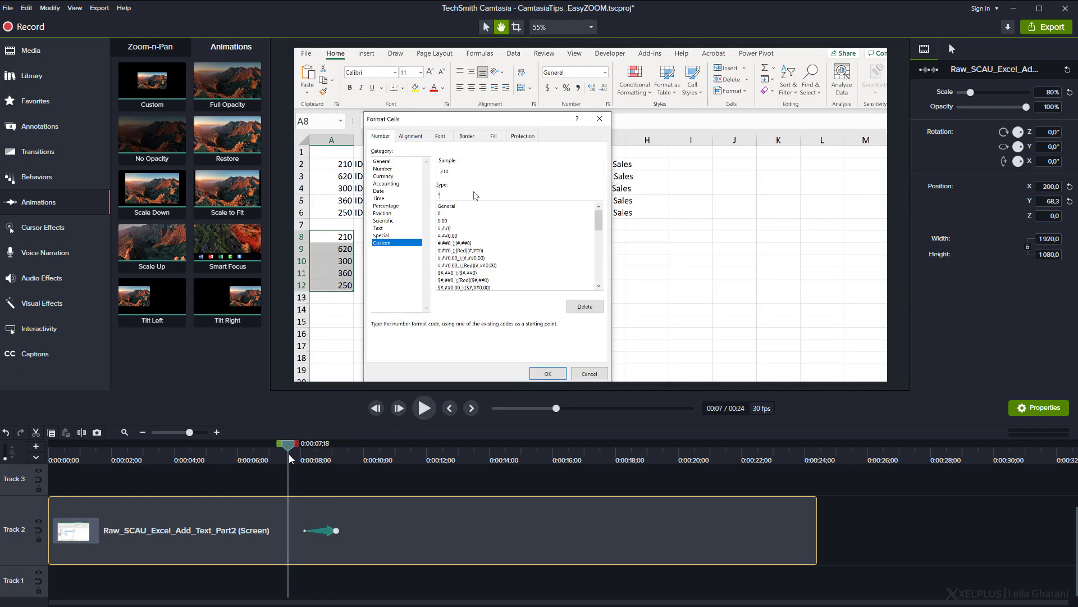
pyautogui.press('space')
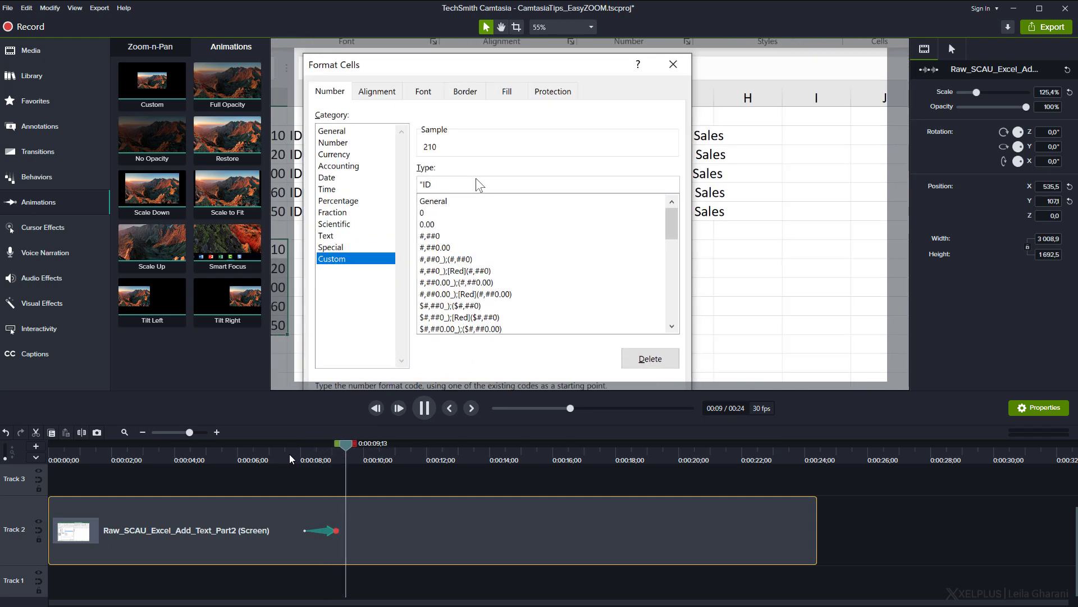
pyautogui.hotkey('ctrl', 'z')
pyautogui.hotkey('ctrl', 'z')
pyautogui.hotkey('ctrl', 'z')
pyautogui.hotkey('ctrl', 'z')
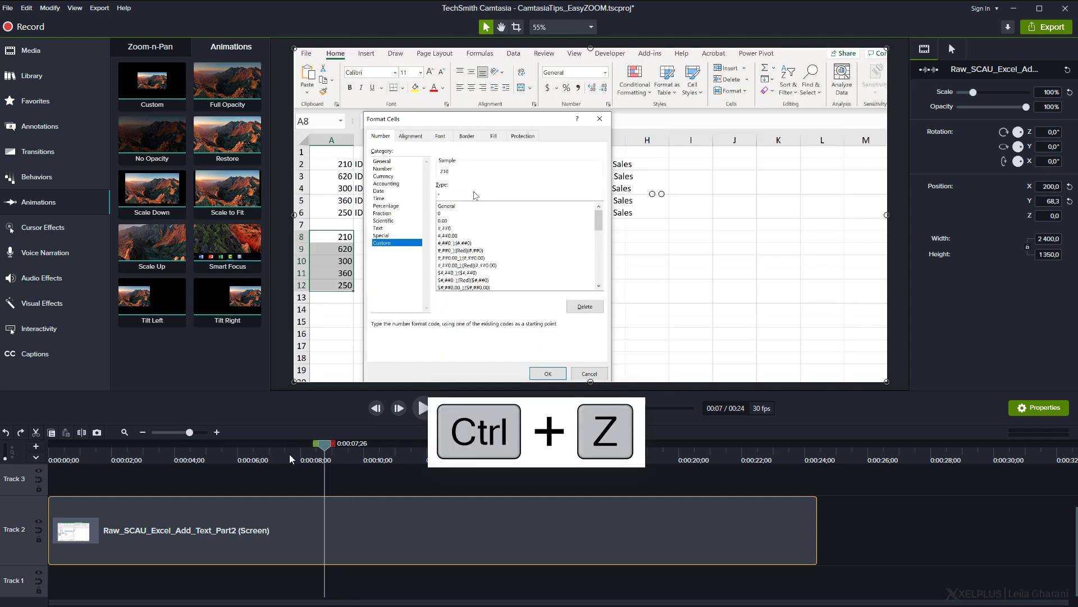
# Step: Split the Excel clip at the playhead and scale the second part to 120%
pyautogui.click(338, 490)
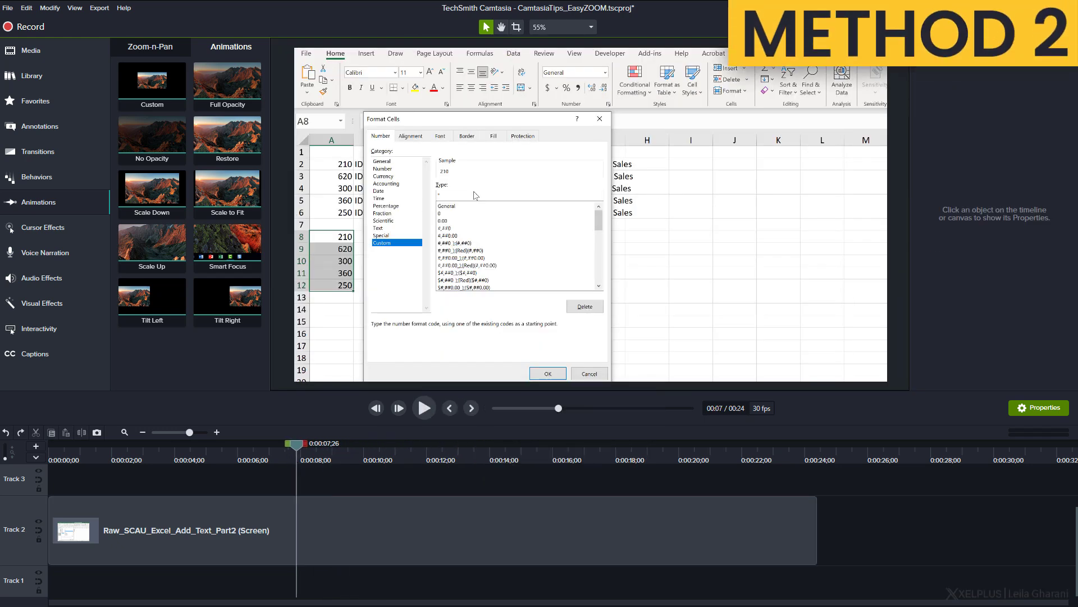
pyautogui.click(339, 516)
pyautogui.press('s')
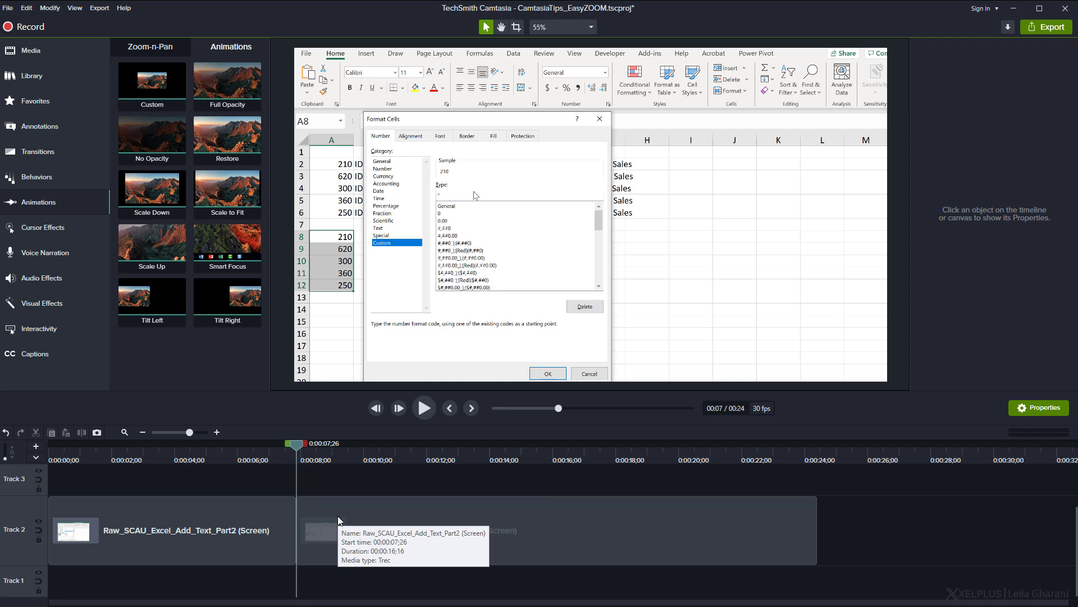
pyautogui.click(338, 515)
pyautogui.click(1048, 90)
pyautogui.write('120')
pyautogui.press('Return')
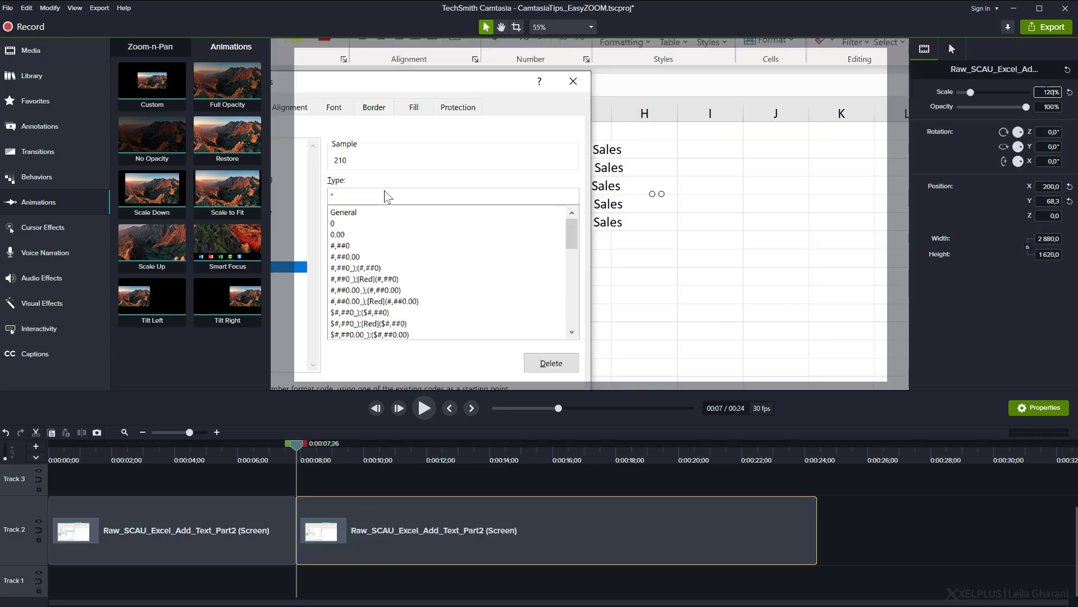
pyautogui.moveTo(673, 146); pyautogui.dragTo(674, 151)
# Step: Stitch the two Excel clips back into one with Stitch Selected Media
pyautogui.keyDown('ctrl'); pyautogui.click(276, 525); pyautogui.keyUp('ctrl')
pyautogui.rightClick(277, 525)
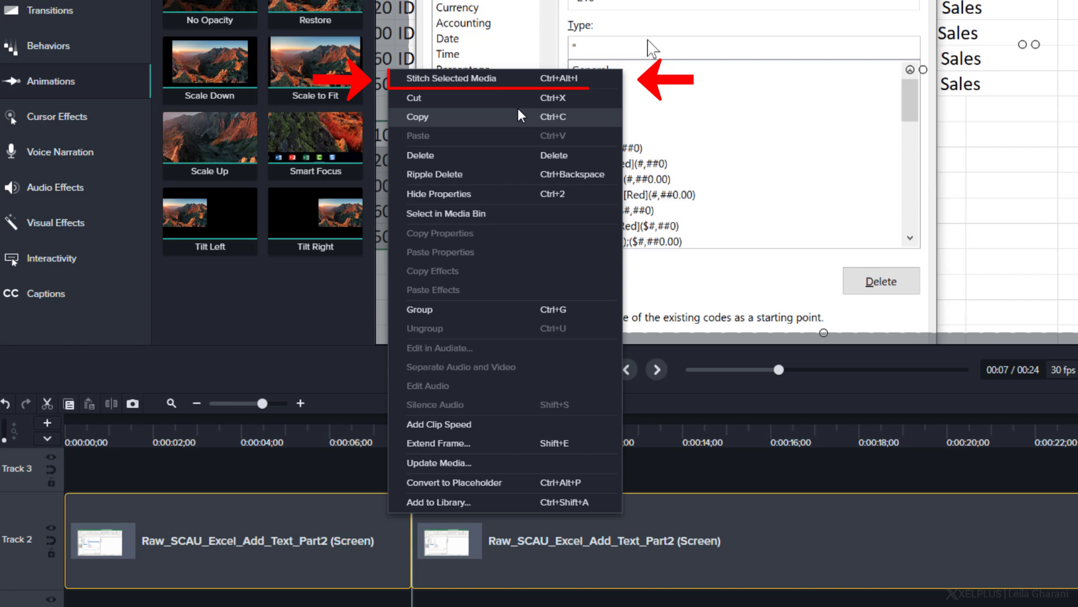
pyautogui.click(528, 82)
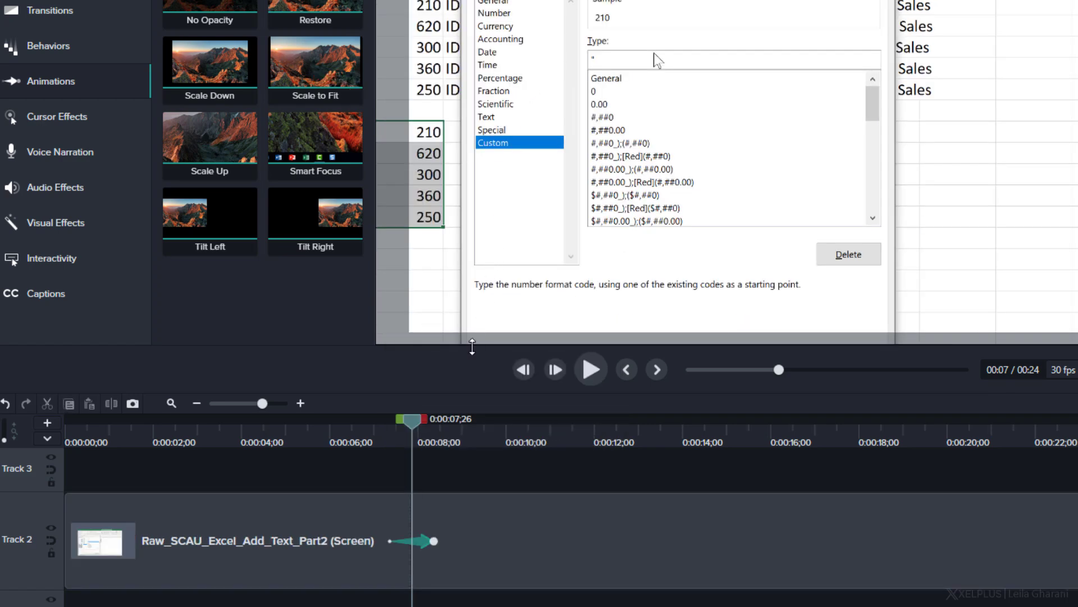
pyautogui.hotkey('ctrl', 'alt', 'i')
# Step: Lengthen the zoom animation, start it slightly earlier, and play it back
pyautogui.click(383, 444)
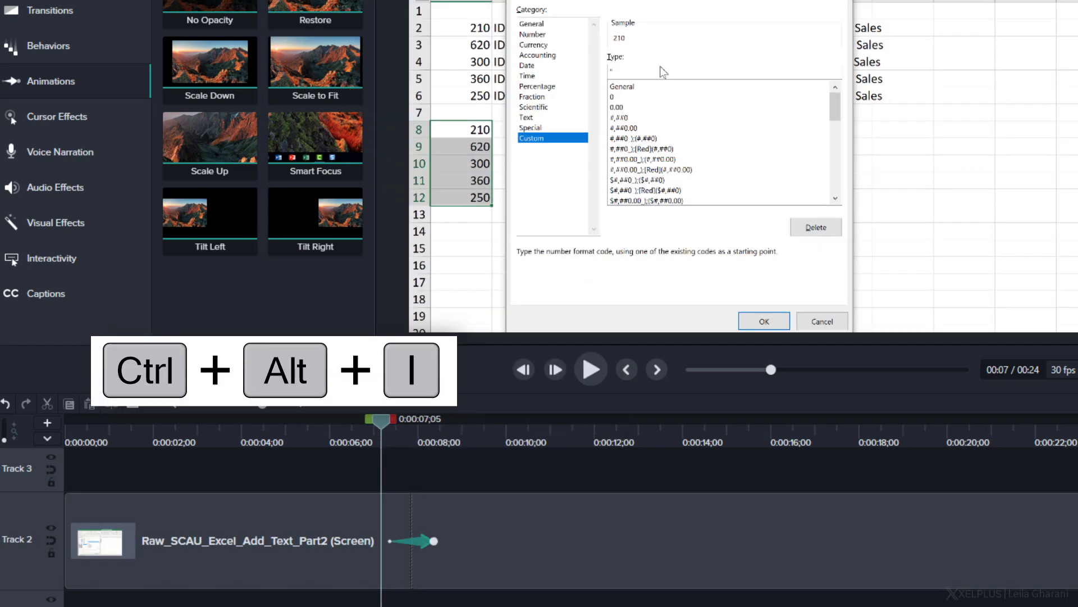
pyautogui.click(419, 530)
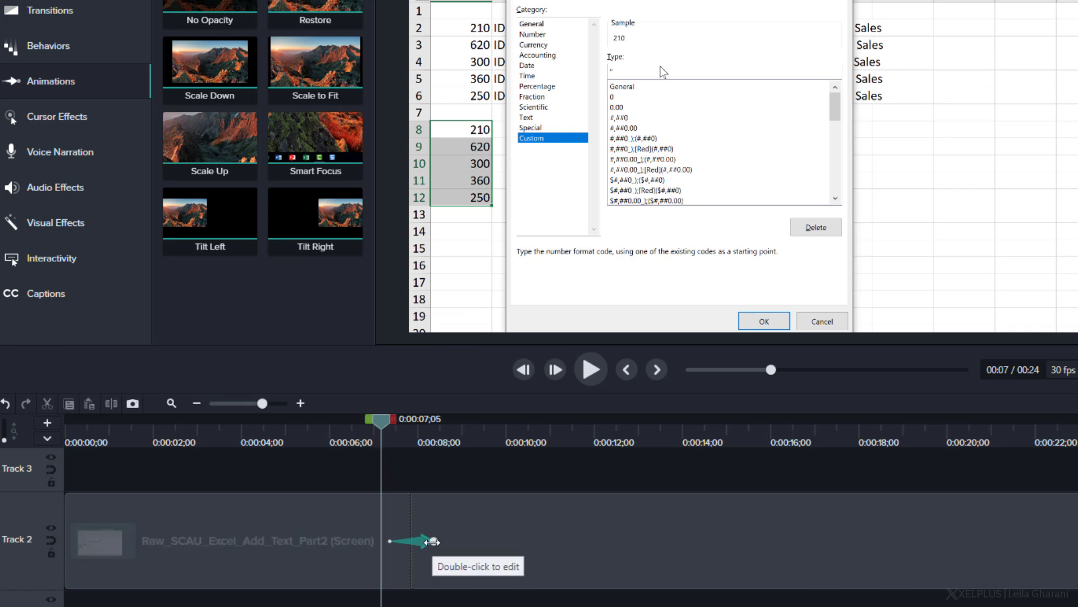
pyautogui.moveTo(433, 542); pyautogui.dragTo(464, 541)
pyautogui.click(387, 539)
pyautogui.moveTo(387, 539); pyautogui.dragTo(375, 537)
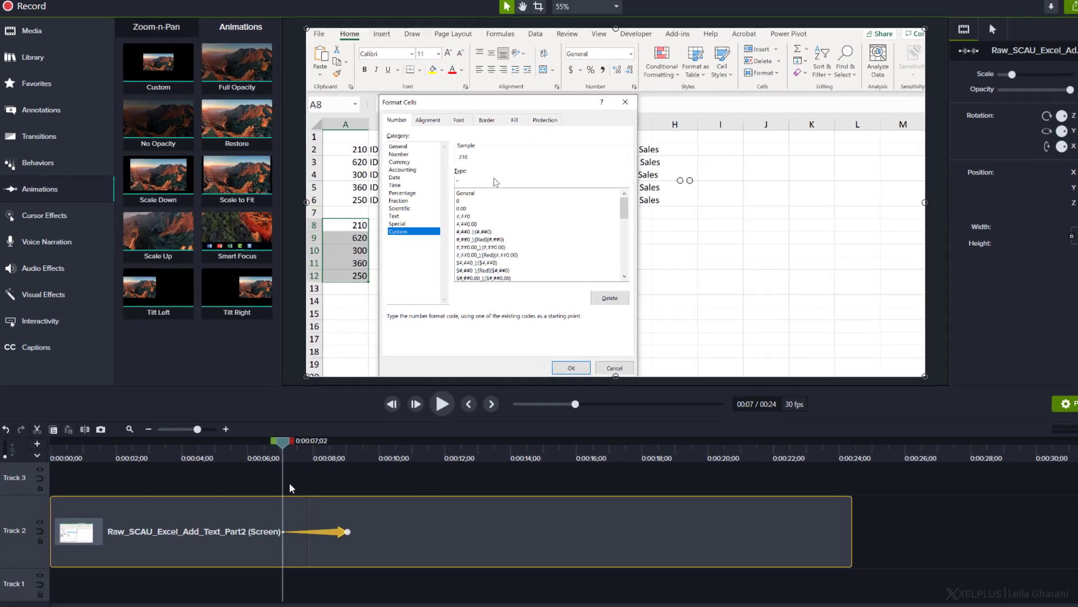
pyautogui.press('space')
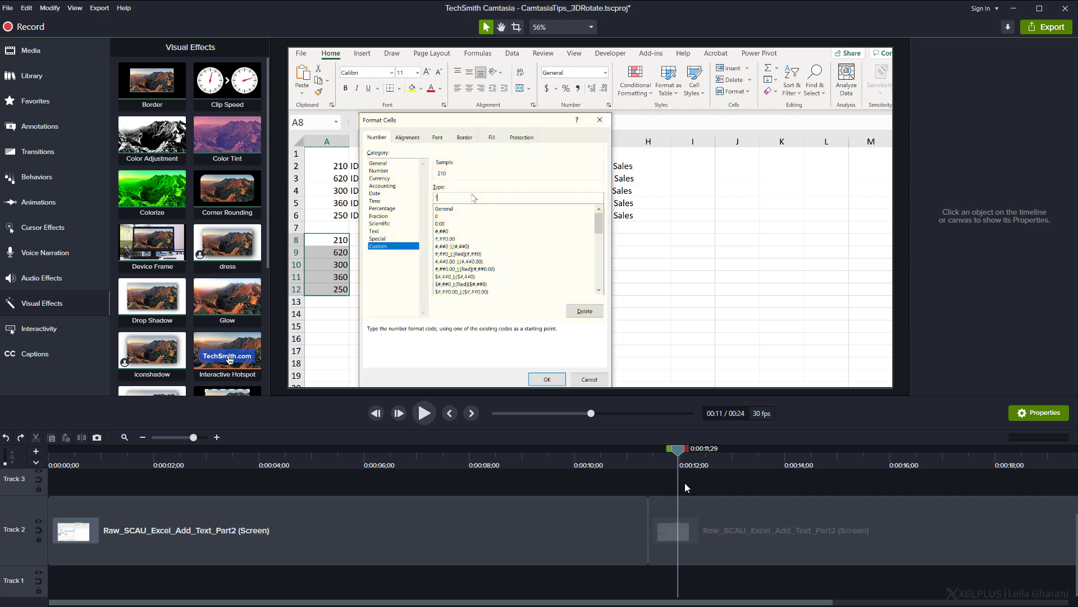
# Step: Tilt the second Excel clip in 3D, enlarge it to about 105%, and shift it right
pyautogui.click(689, 505)
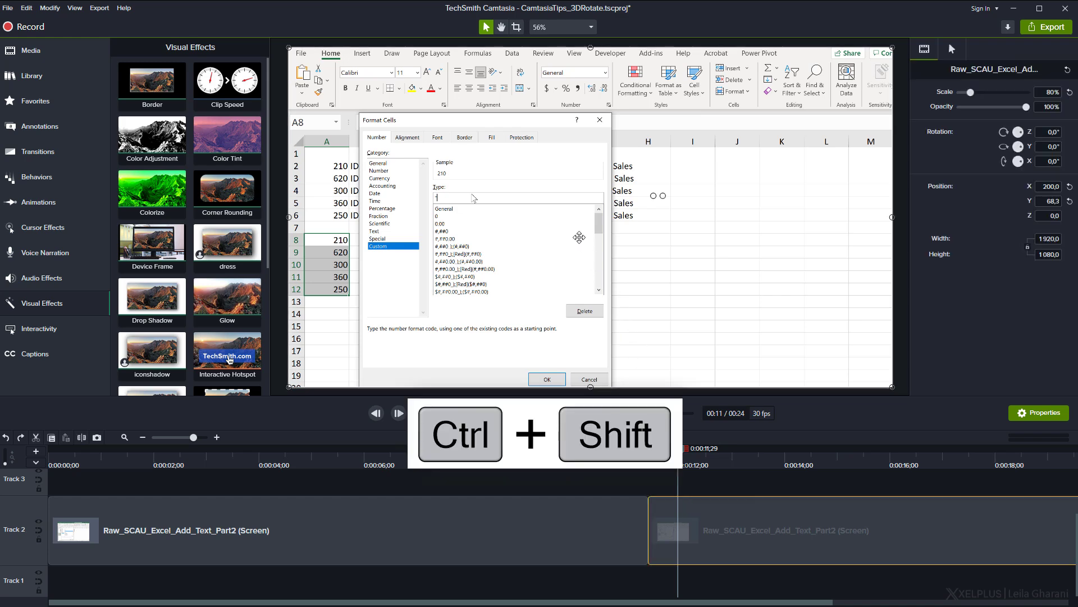
pyautogui.moveTo(579, 237); pyautogui.dragTo(633, 232)
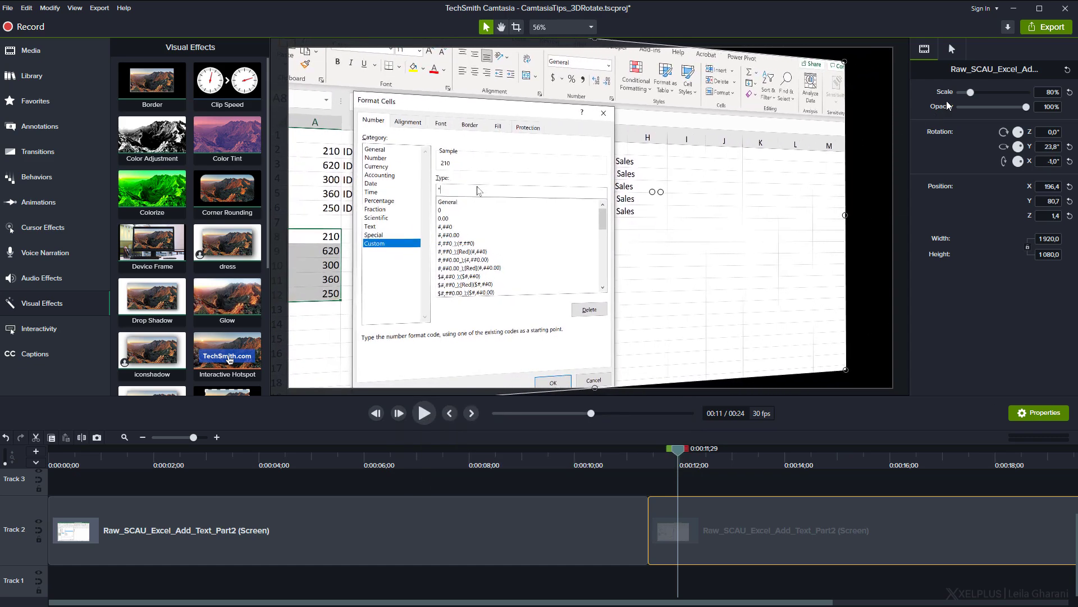
pyautogui.moveTo(970, 92); pyautogui.dragTo(974, 92)
pyautogui.moveTo(652, 348); pyautogui.dragTo(667, 350)
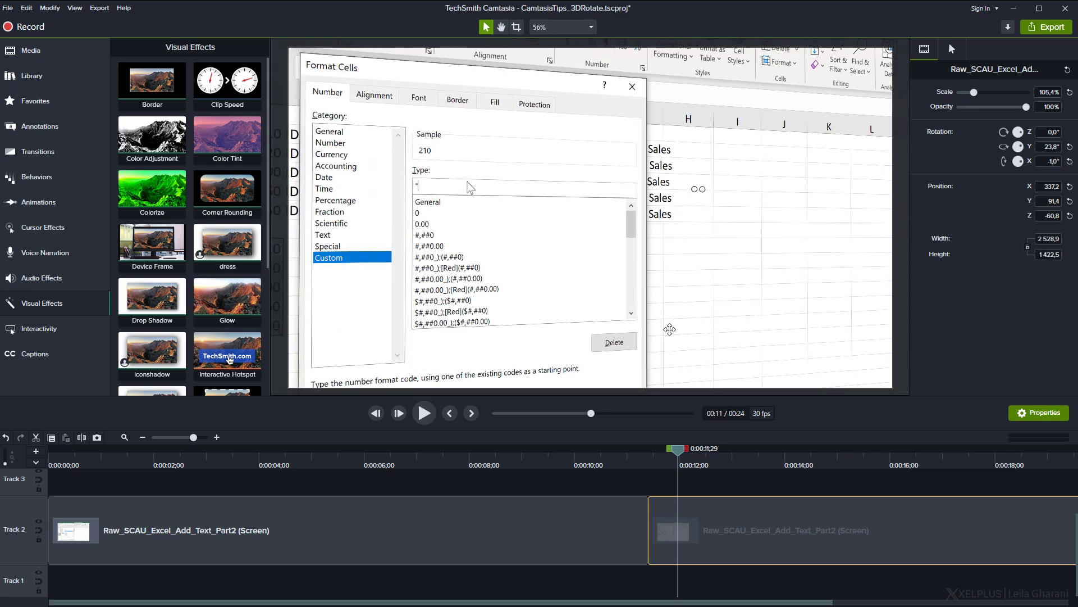
# Step: Stitch both clips with Ctrl+Alt+I and play back the 3D rotation animation
pyautogui.click(612, 477)
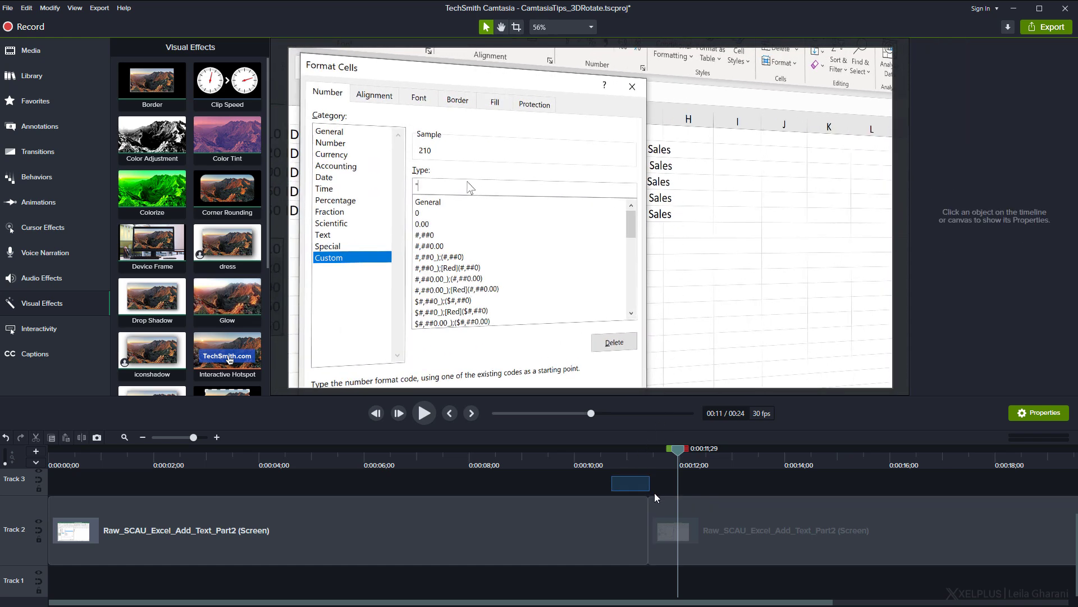
pyautogui.click(683, 517)
pyautogui.hotkey('ctrl', 'alt', 'i')
pyautogui.click(683, 523)
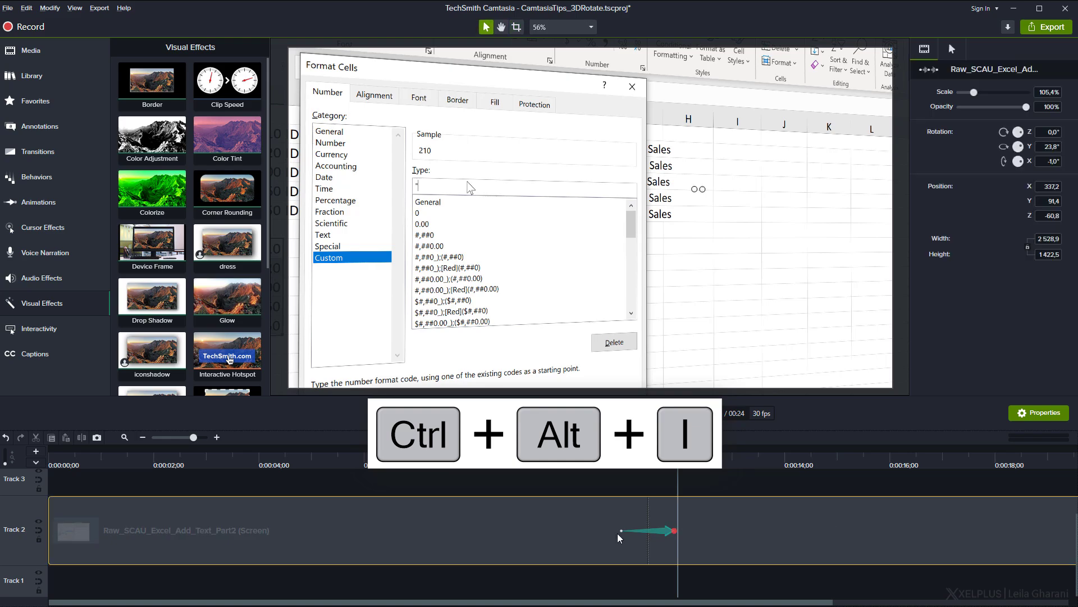
pyautogui.click(600, 531)
pyautogui.press('space')
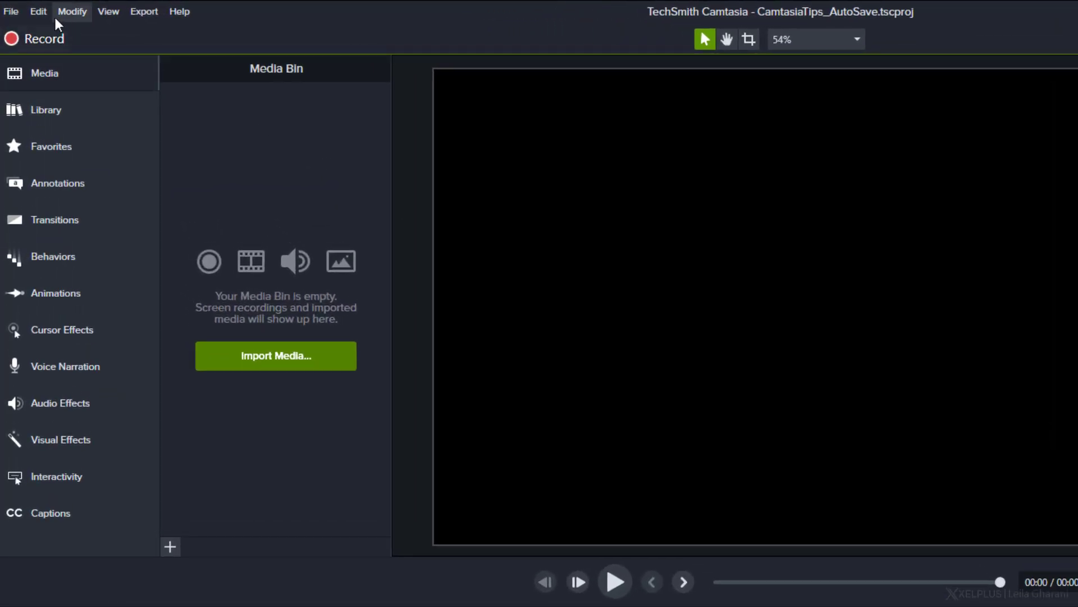
# Step: Open Preferences from the Edit menu
pyautogui.click(38, 12)
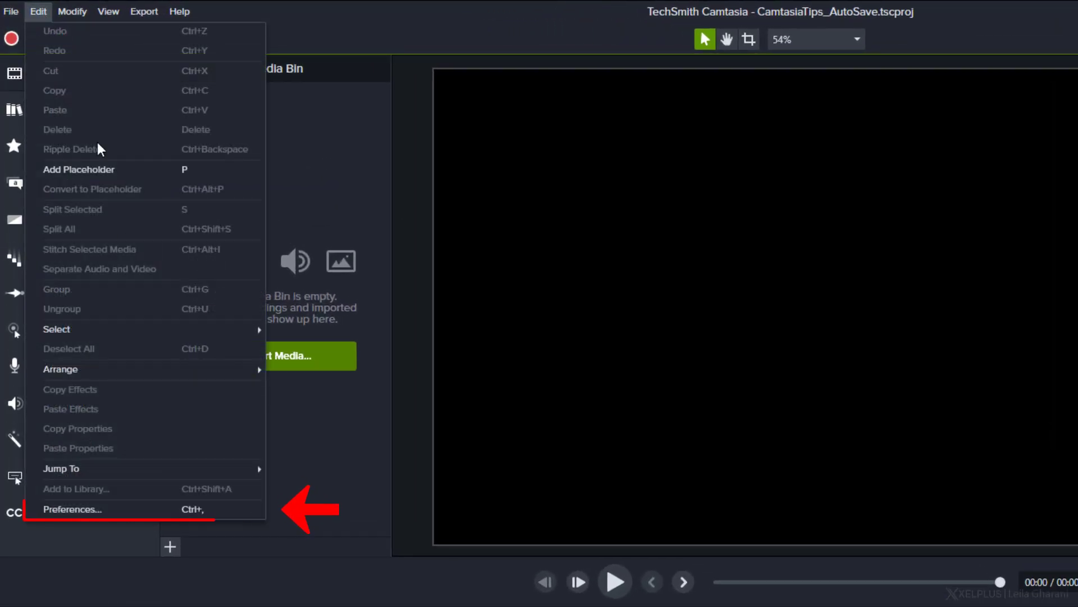
pyautogui.click(73, 509)
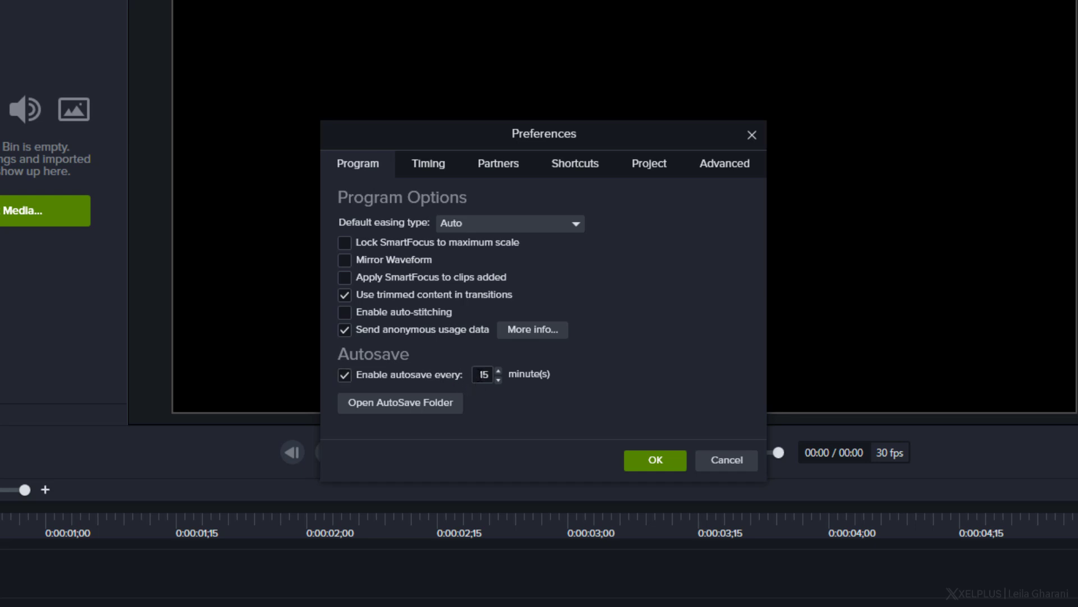
# Step: Enable autosave every 15 minutes and open the Auto-Saves folder
pyautogui.doubleClick(481, 374)
pyautogui.click(447, 407)
pyautogui.click(446, 449)
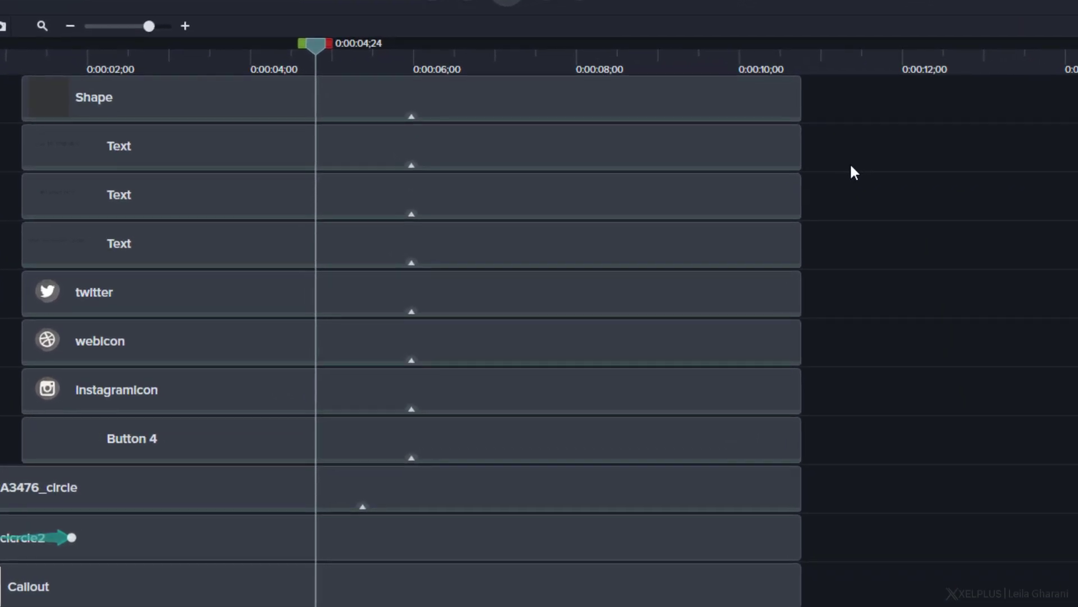
# Step: Select all clips and add them to the 0_CamtasiaTips library as the asset LG_EndScreen
pyautogui.hotkey('ctrl', 'a')
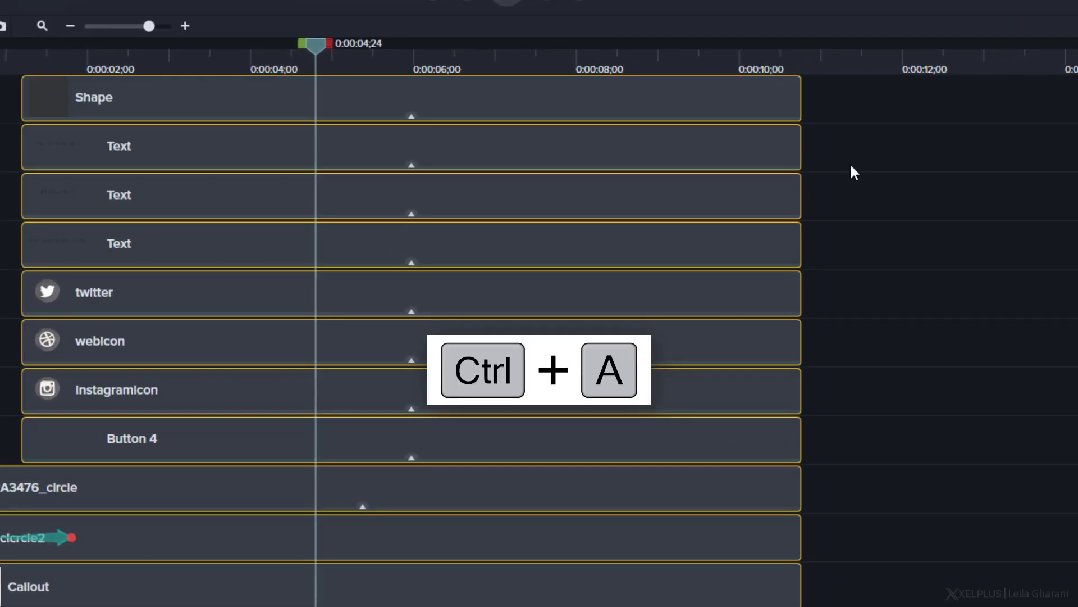
pyautogui.rightClick(768, 103)
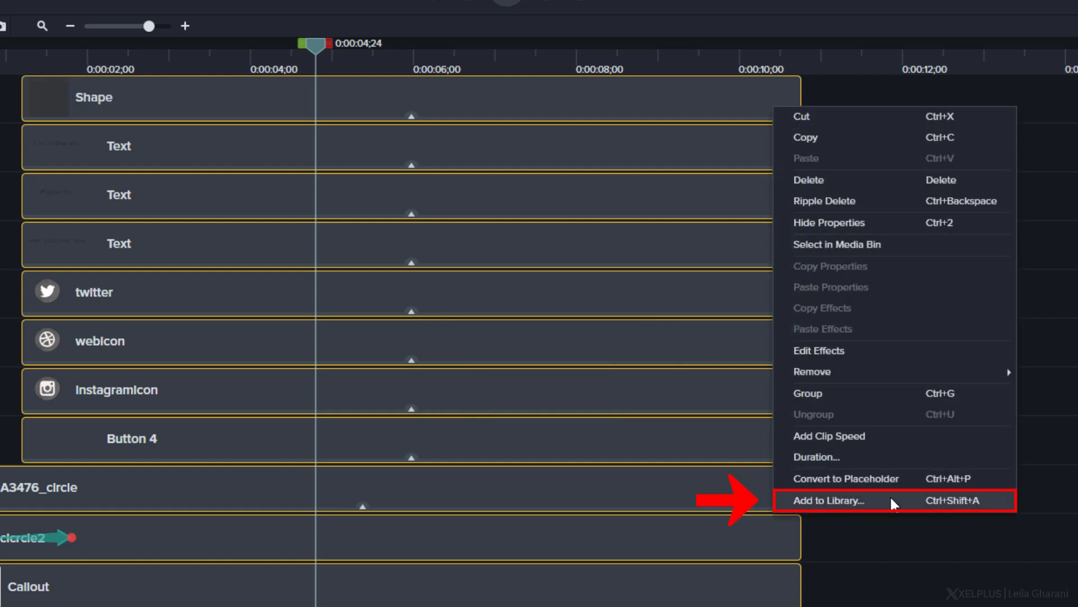
pyautogui.click(829, 500)
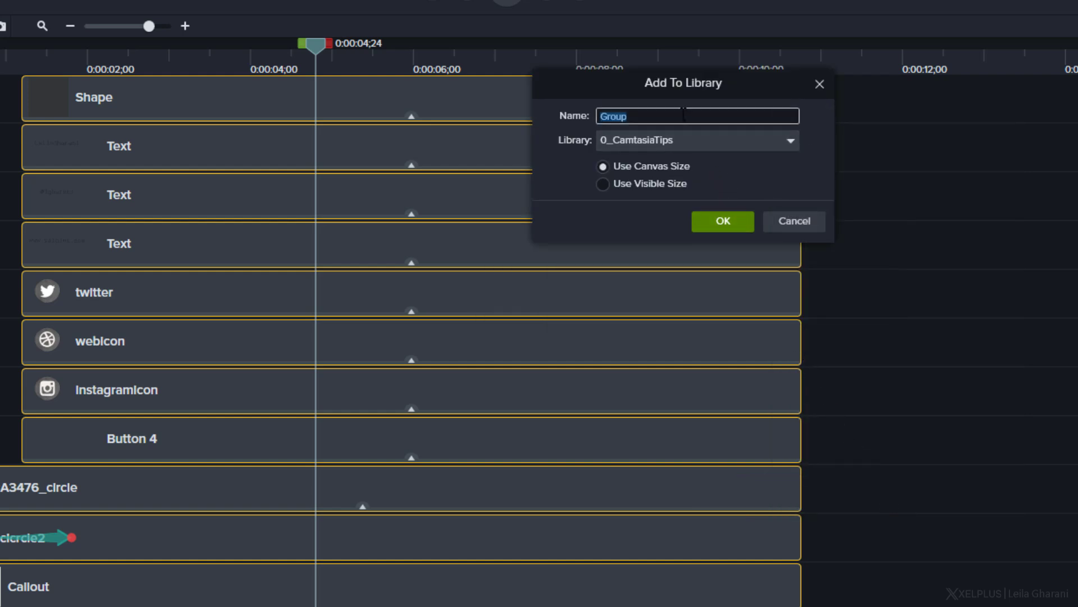
pyautogui.write('LG_EndScreen')
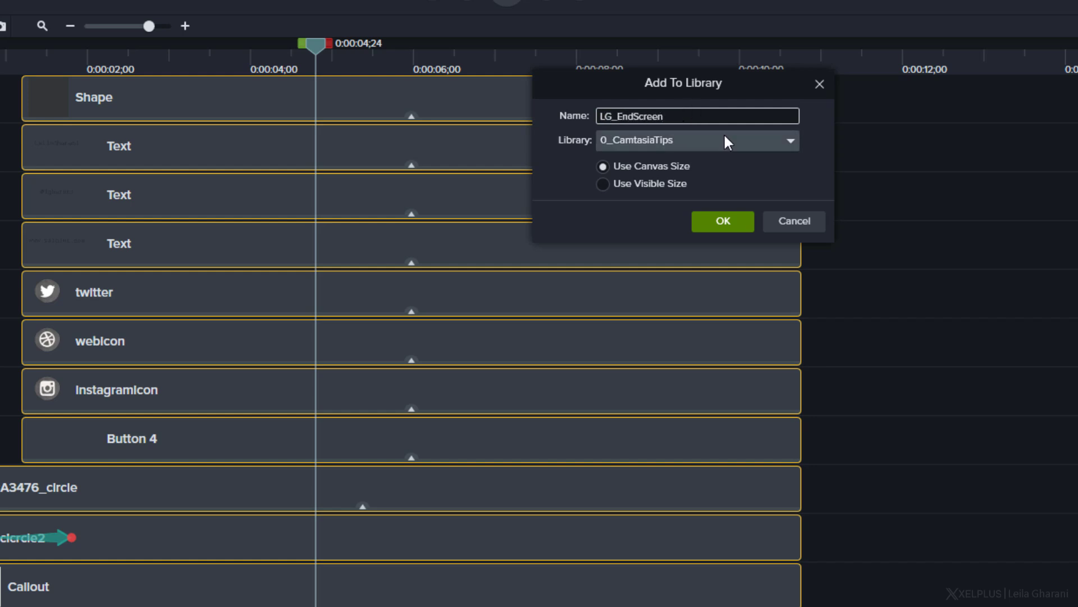
pyautogui.click(727, 142)
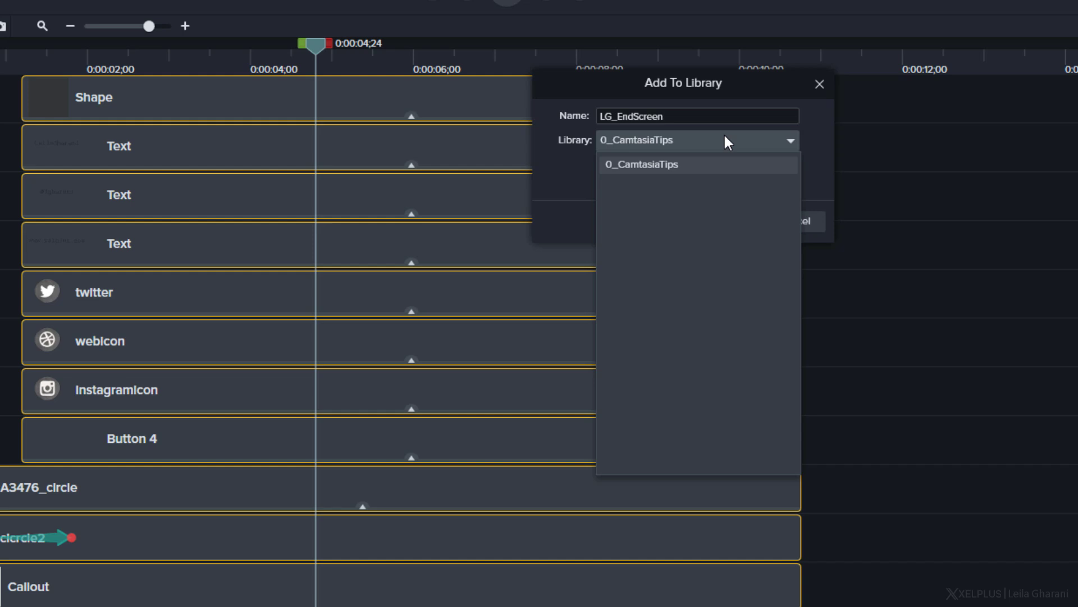
pyautogui.click(753, 164)
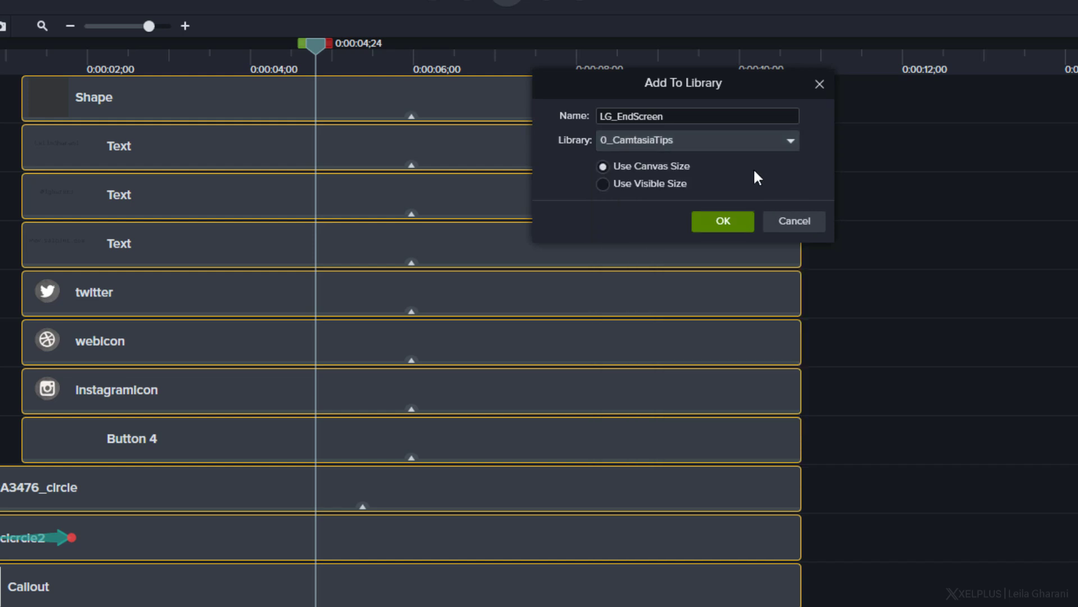
pyautogui.click(737, 220)
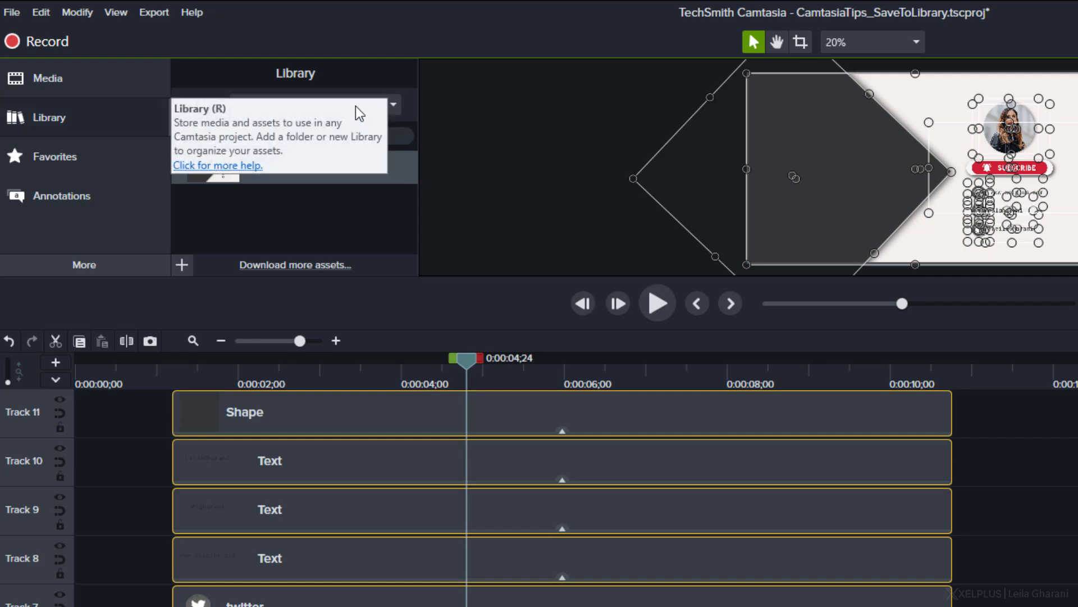
# Step: Drop LG_EndScreen from the 0_CamtasiaTips library onto Track 1 after the clips and ungroup it
pyautogui.click(393, 105)
pyautogui.click(369, 184)
pyautogui.moveTo(320, 164); pyautogui.dragTo(1012, 606)
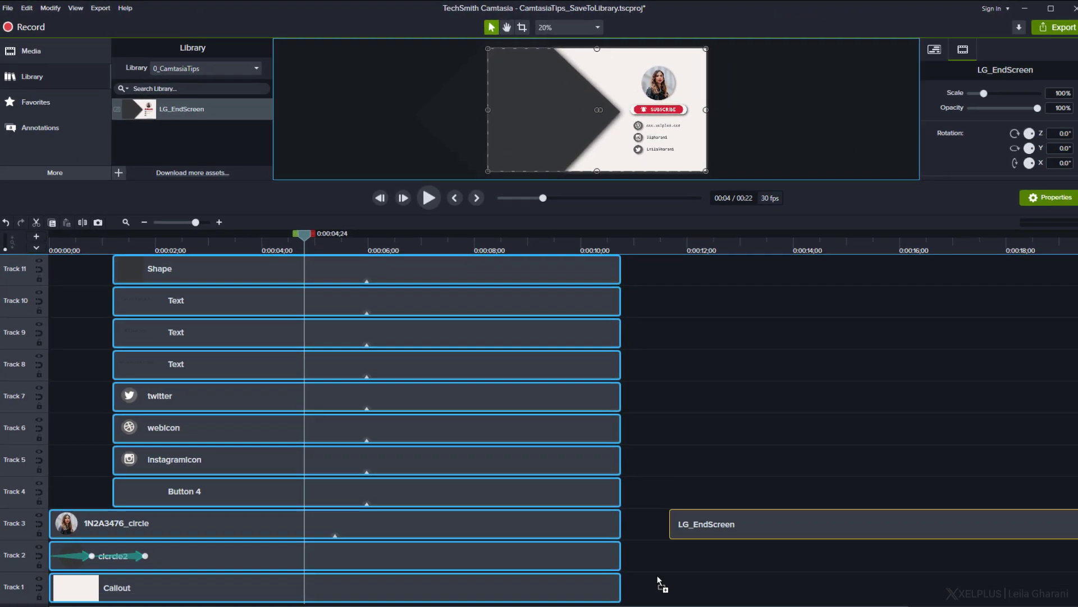
pyautogui.moveTo(658, 578); pyautogui.dragTo(656, 582)
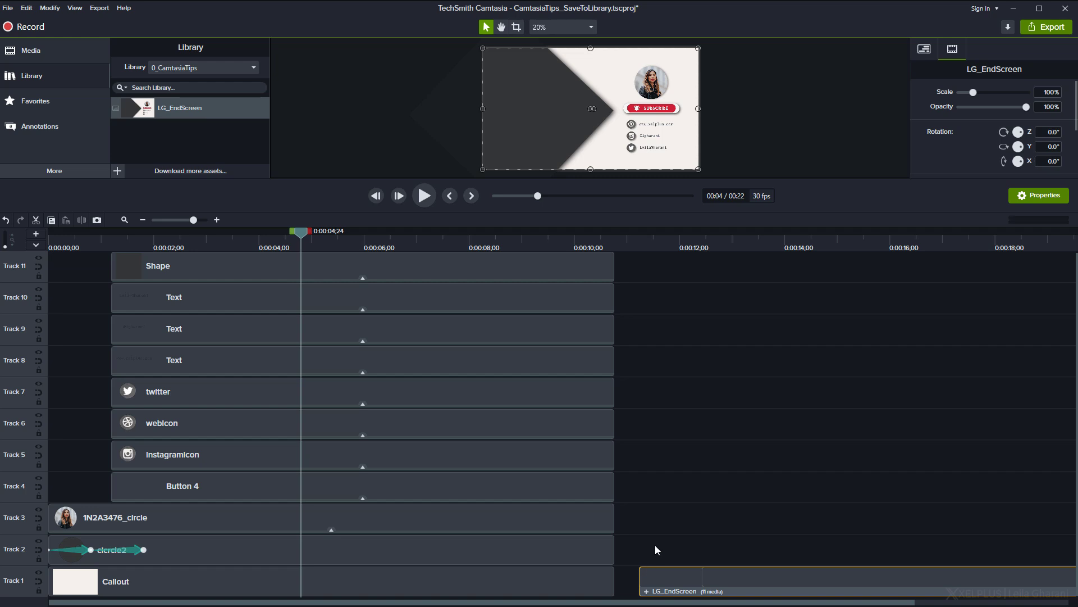
pyautogui.hotkey('ctrl', 'u')
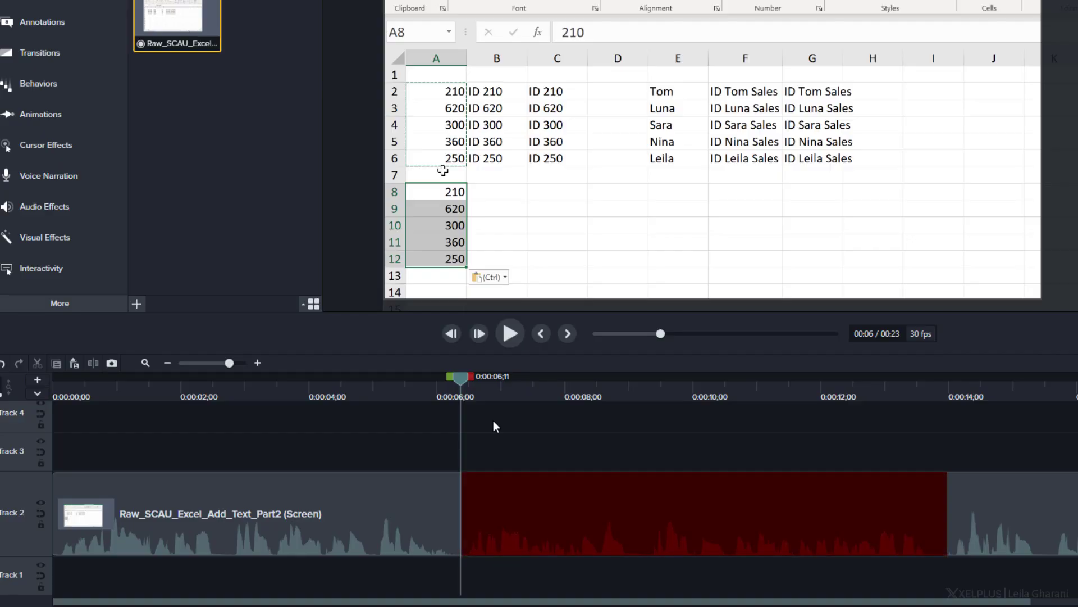
# Step: Split the Track 2 recording at both ends up to 0:13;29, delete the middle piece, and close the gap
pyautogui.click(487, 492)
pyautogui.press('s')
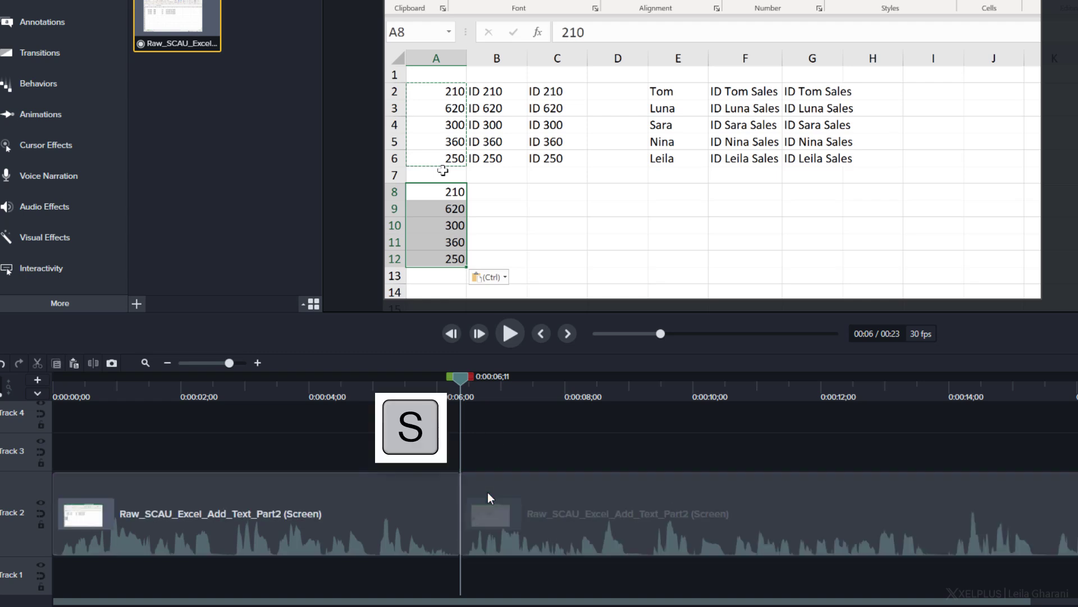
pyautogui.click(775, 387)
pyautogui.click(946, 394)
pyautogui.click(956, 497)
pyautogui.press('s')
pyautogui.click(840, 496)
pyautogui.press('Delete')
pyautogui.moveTo(1070, 514); pyautogui.dragTo(617, 507)
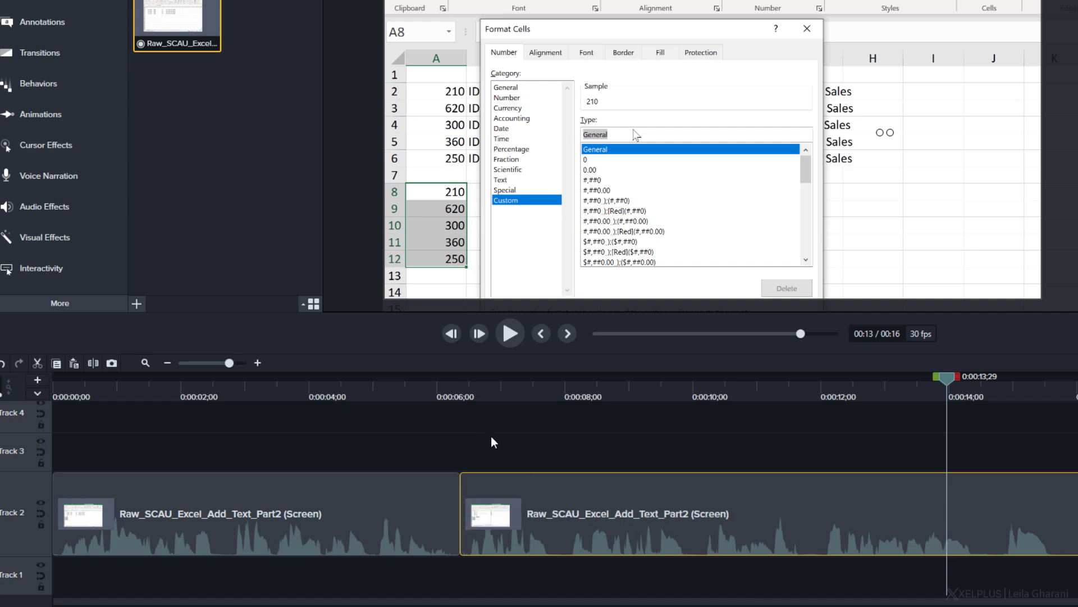
# Step: Undo the manual cut, then Ripple Delete the 0:06;12 to 0:13;28 range on the timeline
pyautogui.hotkey('ctrl', 'z')
pyautogui.hotkey('ctrl', 'z')
pyautogui.hotkey('ctrl', 'z')
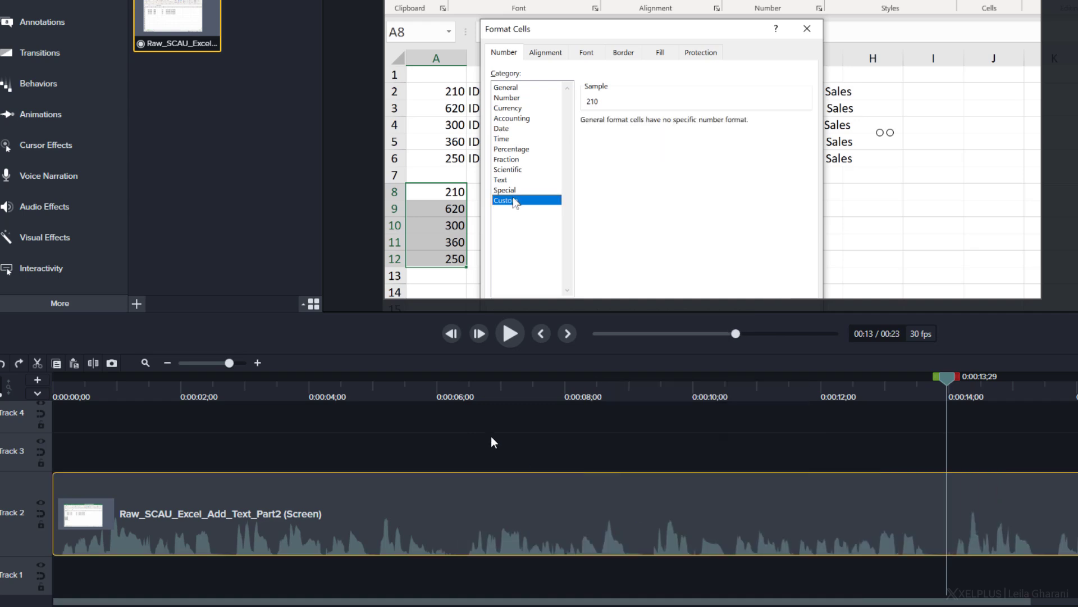
pyautogui.click(463, 392)
pyautogui.moveTo(475, 377); pyautogui.dragTo(967, 405)
pyautogui.rightClick(707, 416)
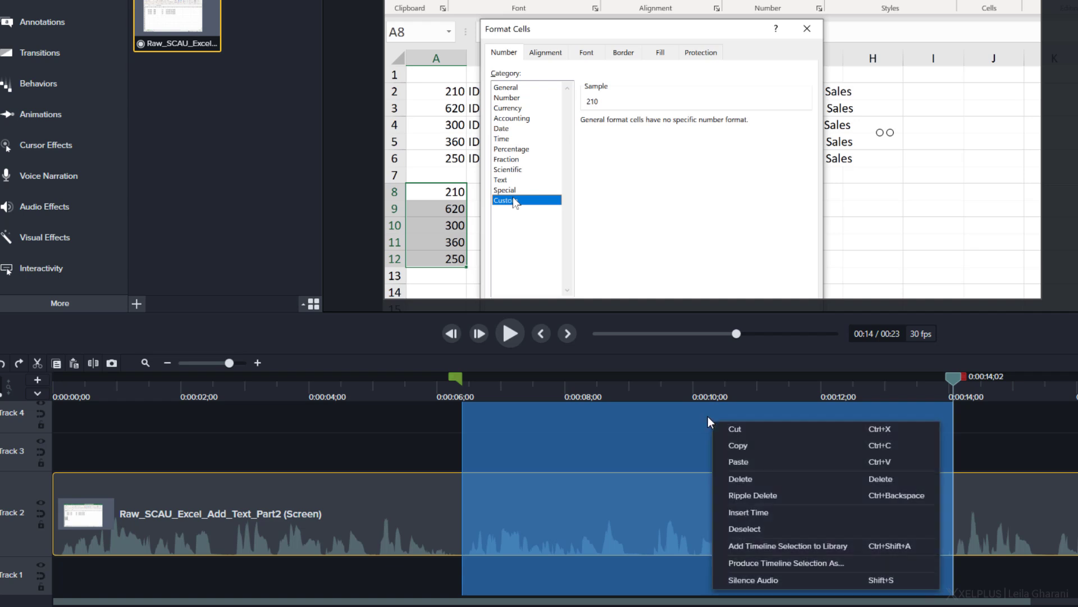
pyautogui.click(743, 497)
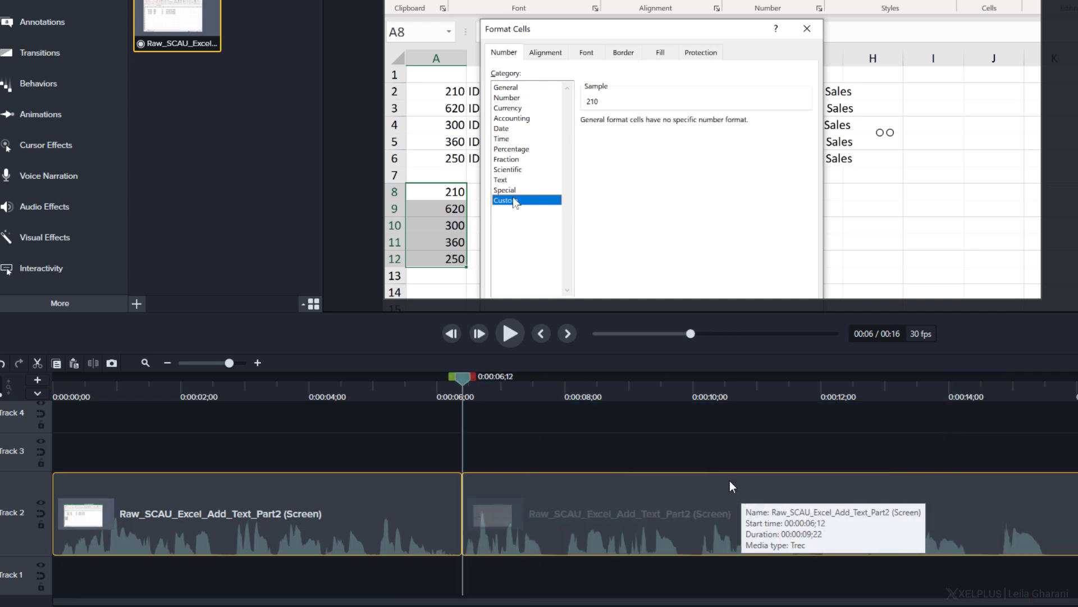
pyautogui.click(716, 447)
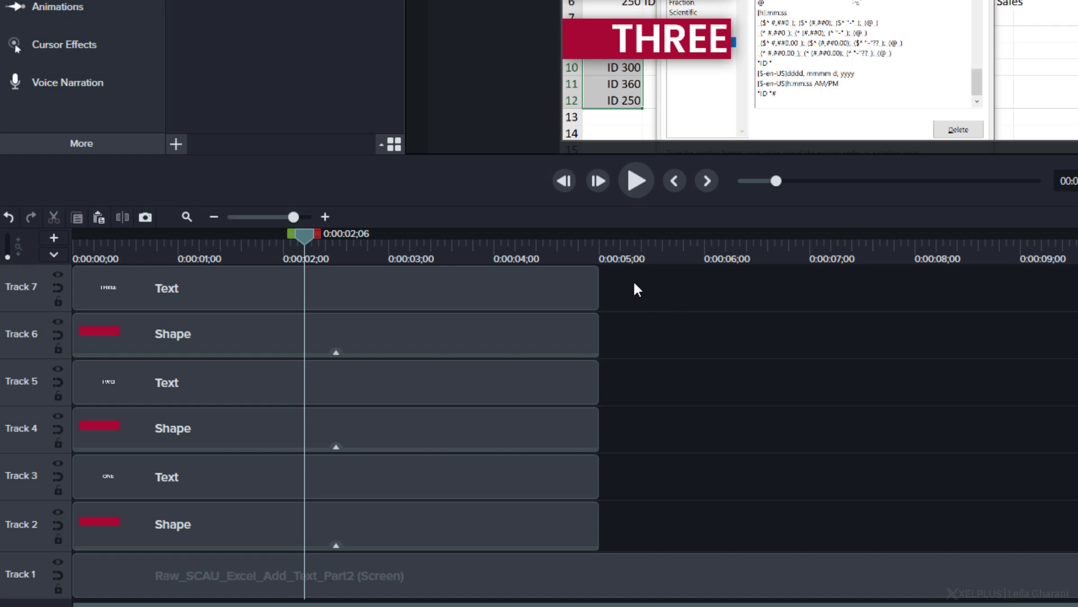
# Step: Group the six ONE/TWO/THREE Text and Shape clips from Tracks 2–7 into Group 2
pyautogui.moveTo(627, 275); pyautogui.dragTo(543, 517)
pyautogui.rightClick(544, 516)
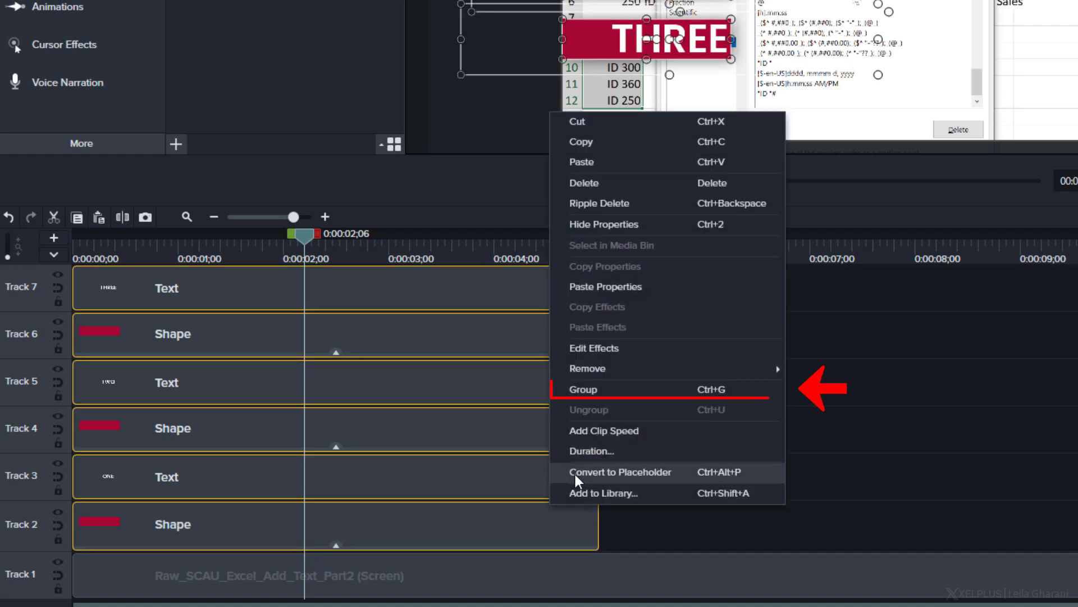
pyautogui.click(607, 392)
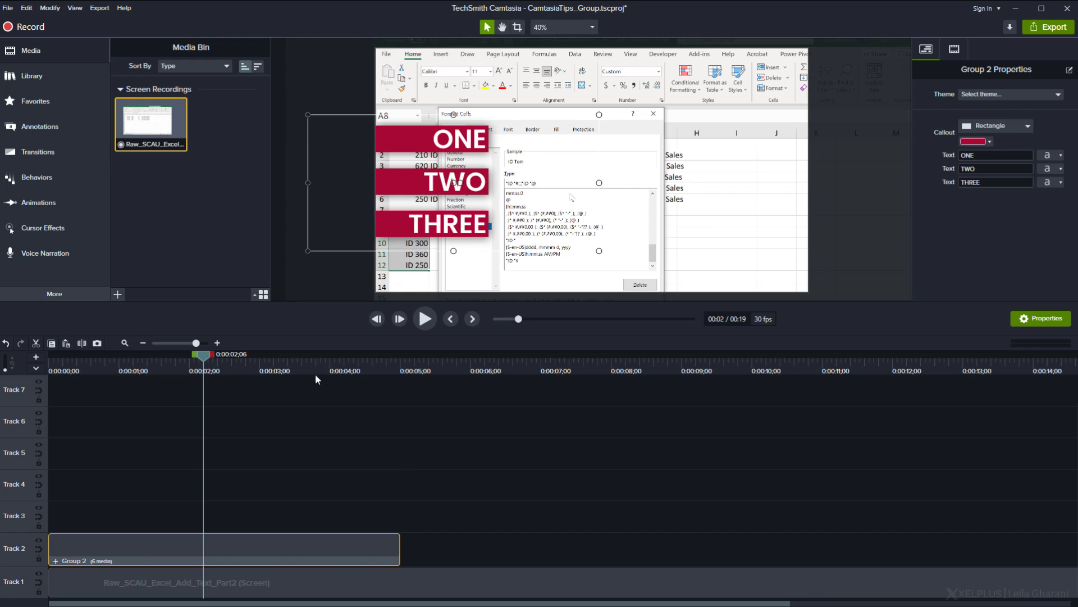
# Step: Apply the Sliding behavior to Group 2 and set its During and Out styles to None
pyautogui.click(84, 176)
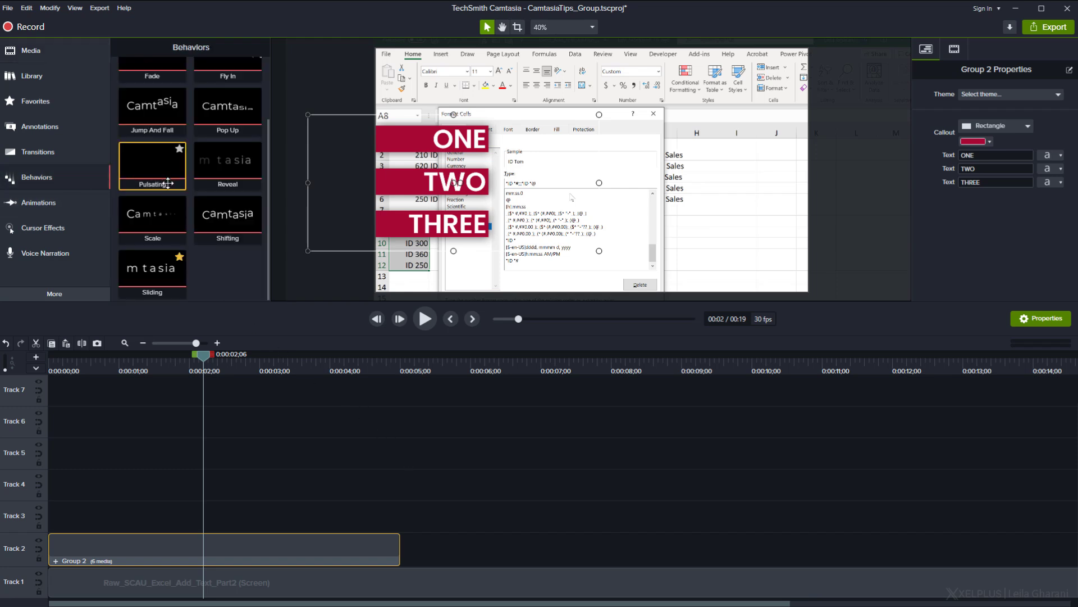
pyautogui.moveTo(163, 251); pyautogui.dragTo(156, 547)
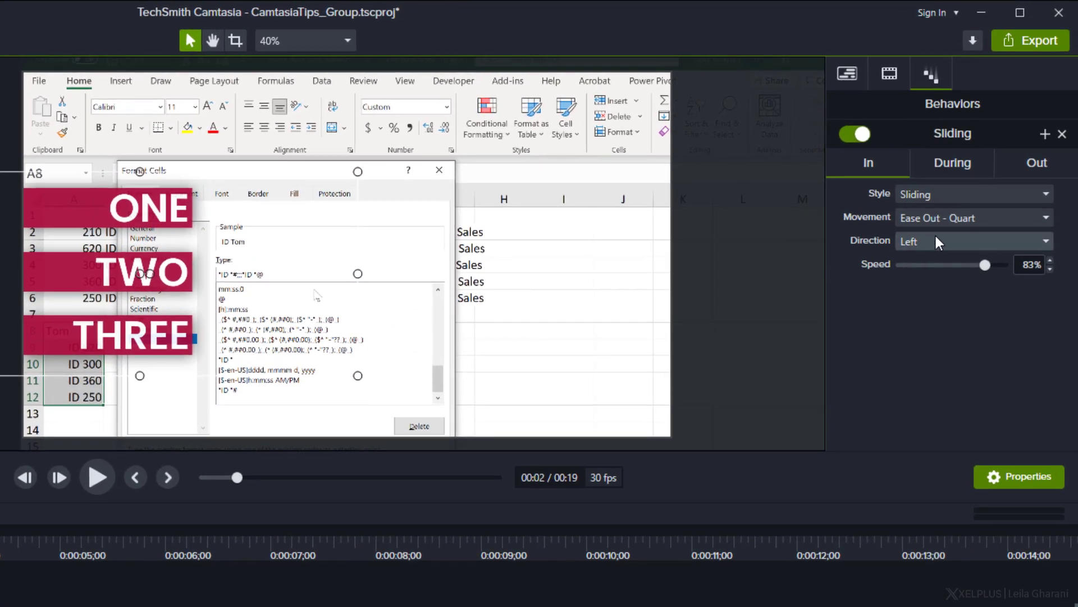
pyautogui.click(953, 162)
pyautogui.click(942, 191)
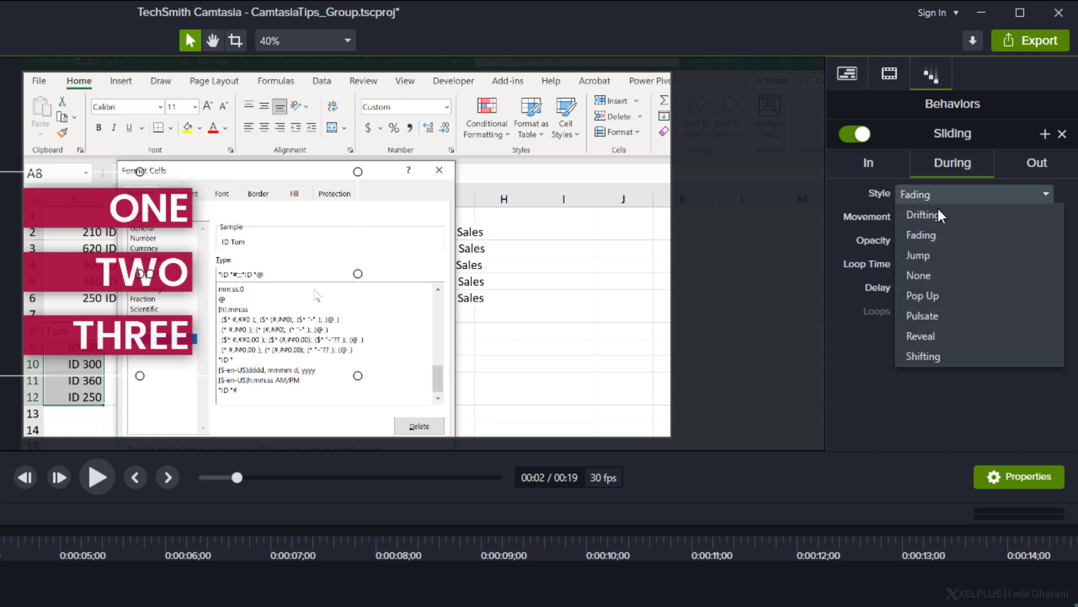
pyautogui.click(922, 276)
pyautogui.click(1021, 169)
pyautogui.click(980, 194)
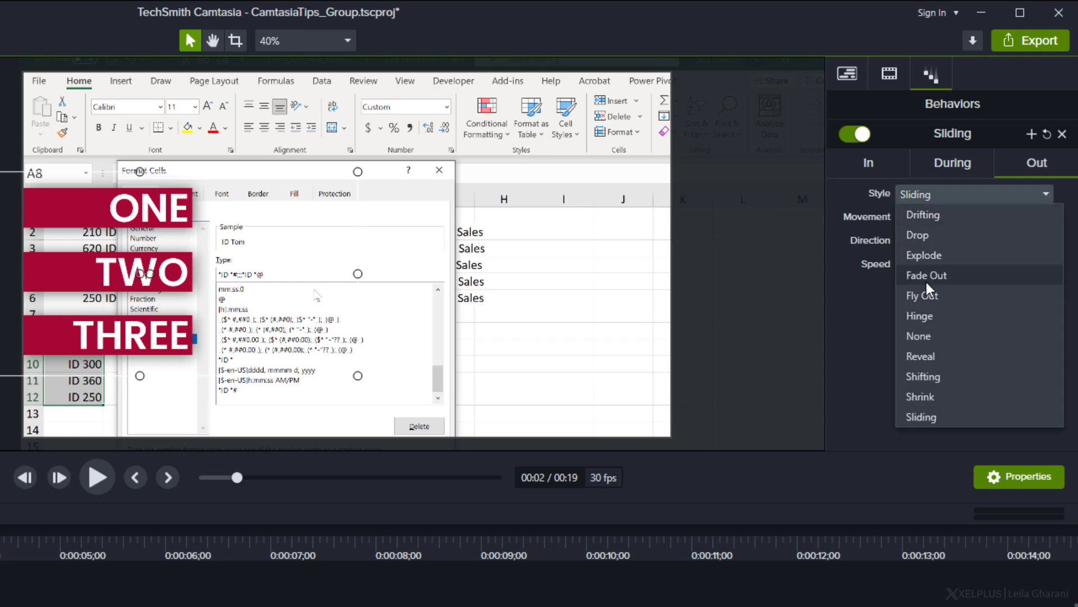
pyautogui.click(910, 332)
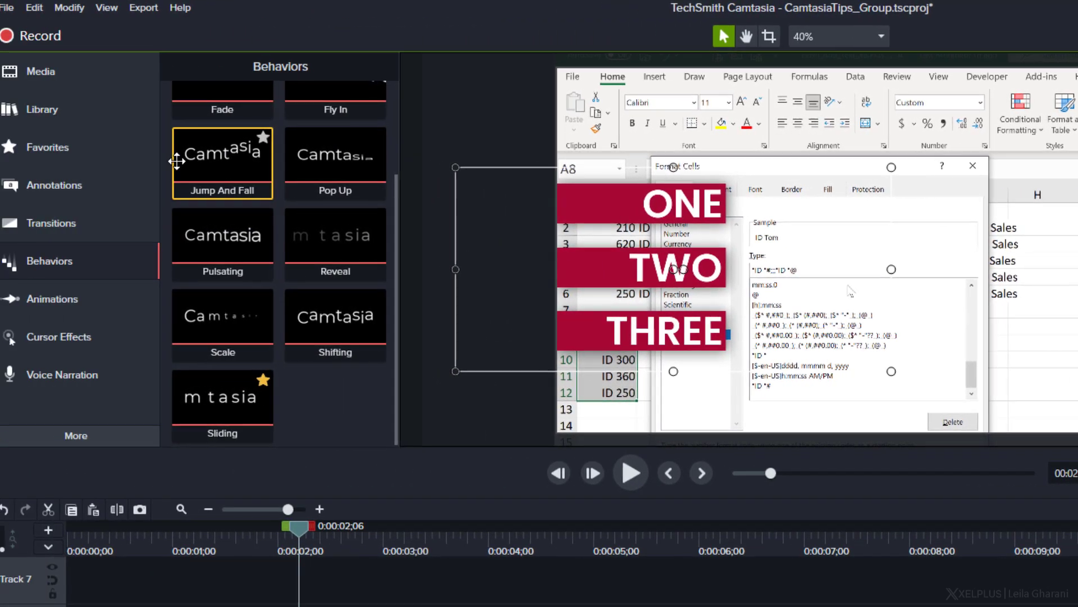
# Step: Star the Fade transition as a favorite and apply it to the end of Group 2
pyautogui.click(96, 224)
pyautogui.scroll(-3, 251, 230)
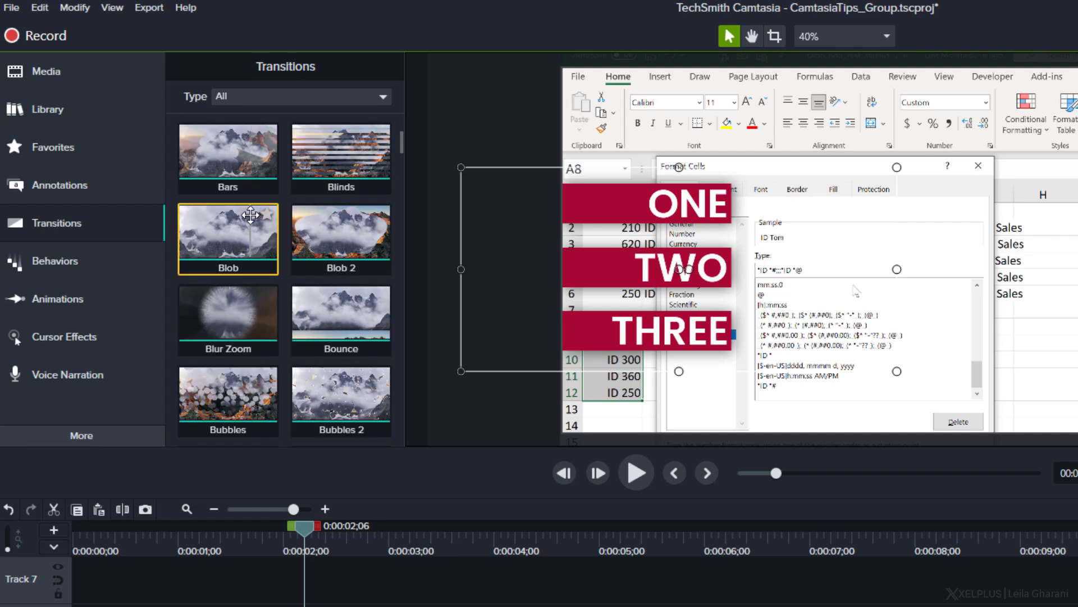
pyautogui.scroll(-6, 247, 307)
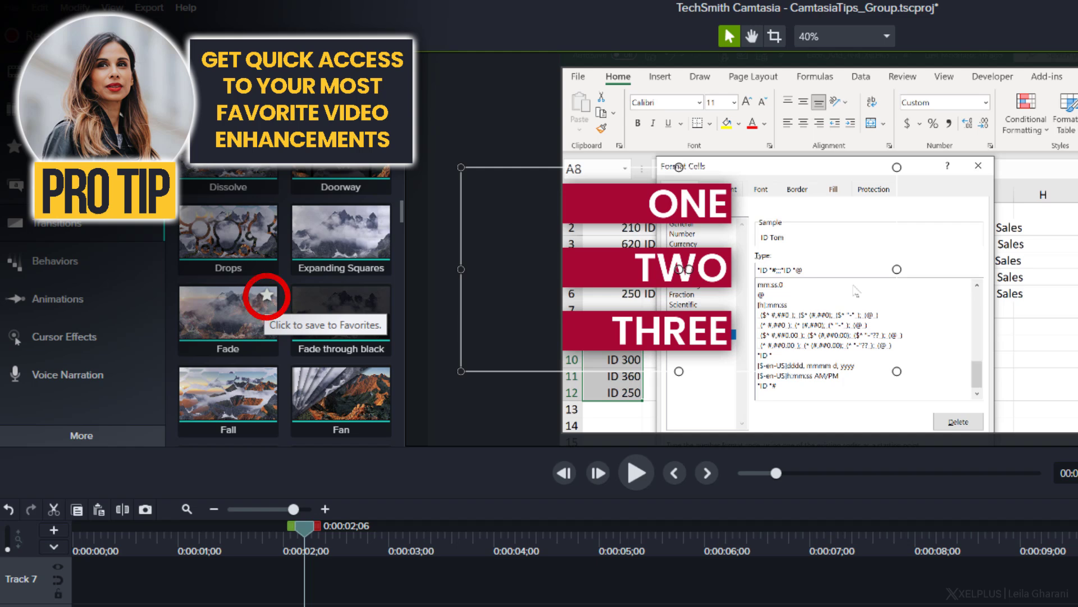
pyautogui.click(267, 294)
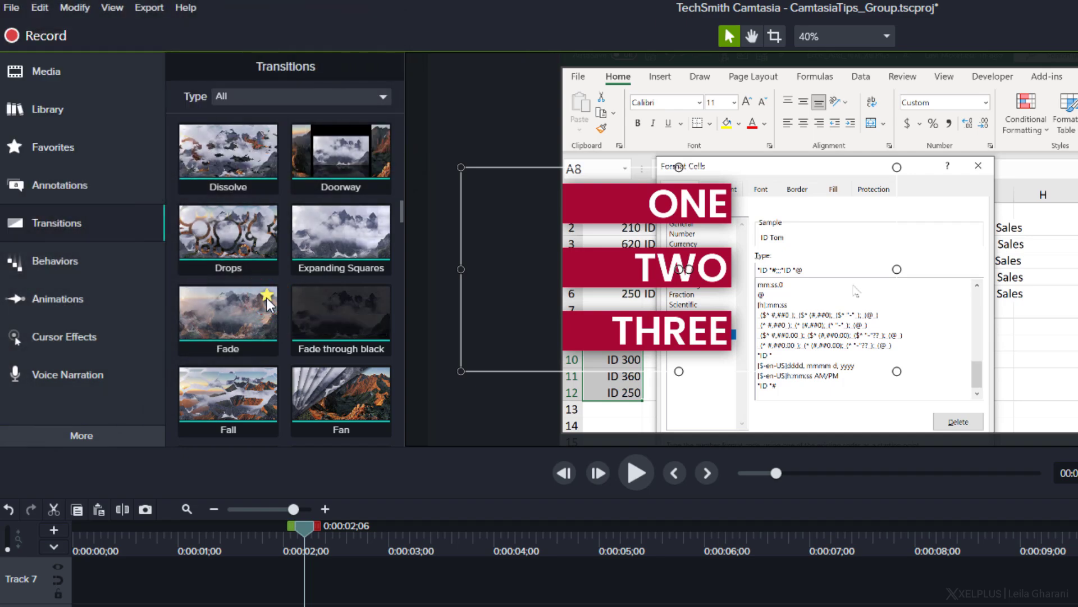
pyautogui.click(96, 150)
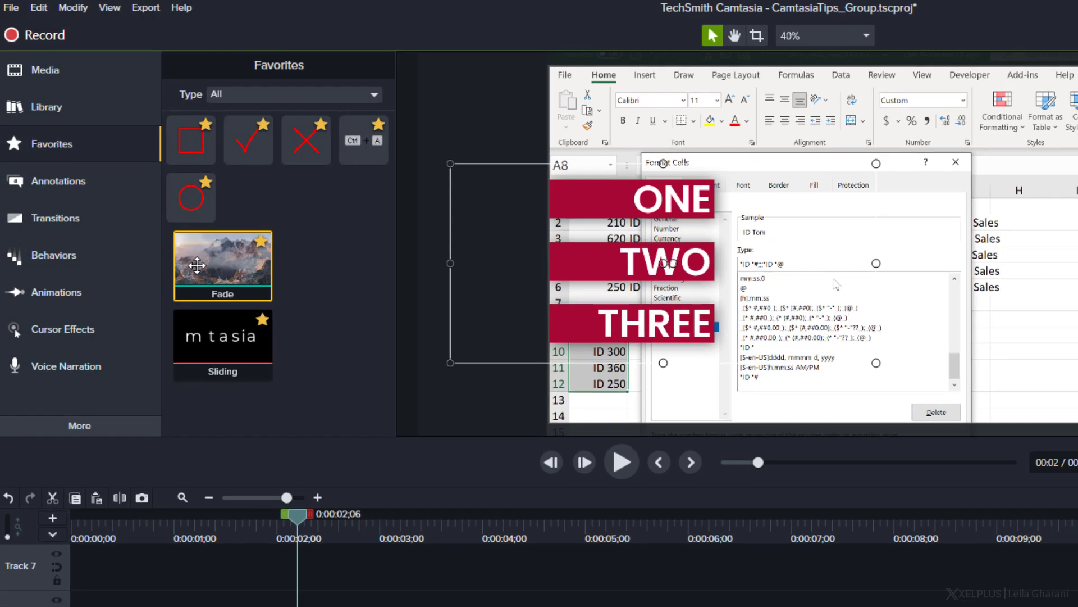
pyautogui.moveTo(197, 265); pyautogui.dragTo(382, 543)
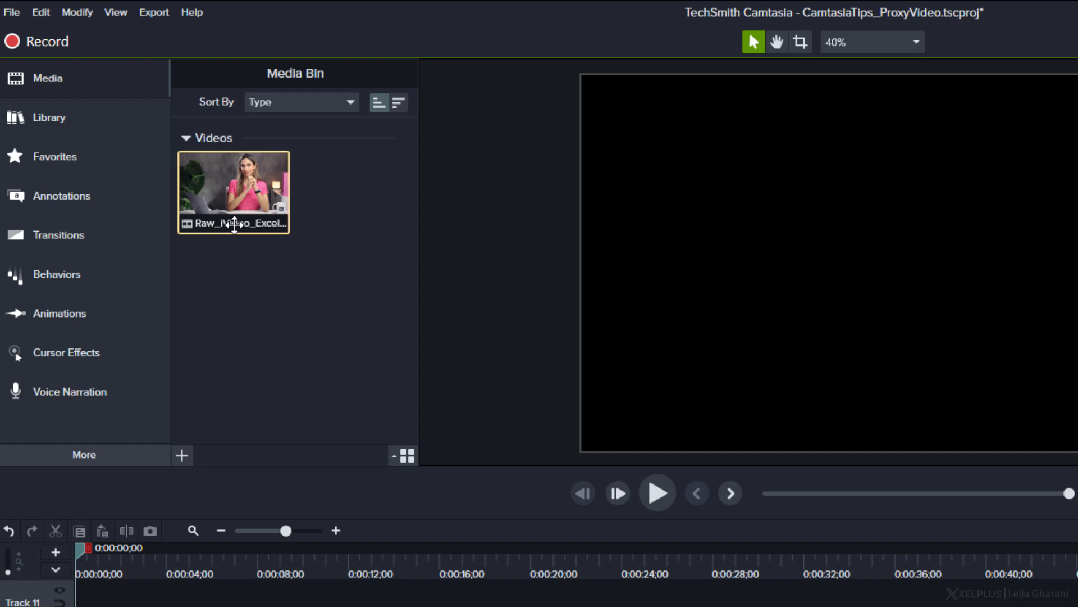
# Step: Create a proxy video for the raw Excel clip in the Media Bin
pyautogui.rightClick(235, 225)
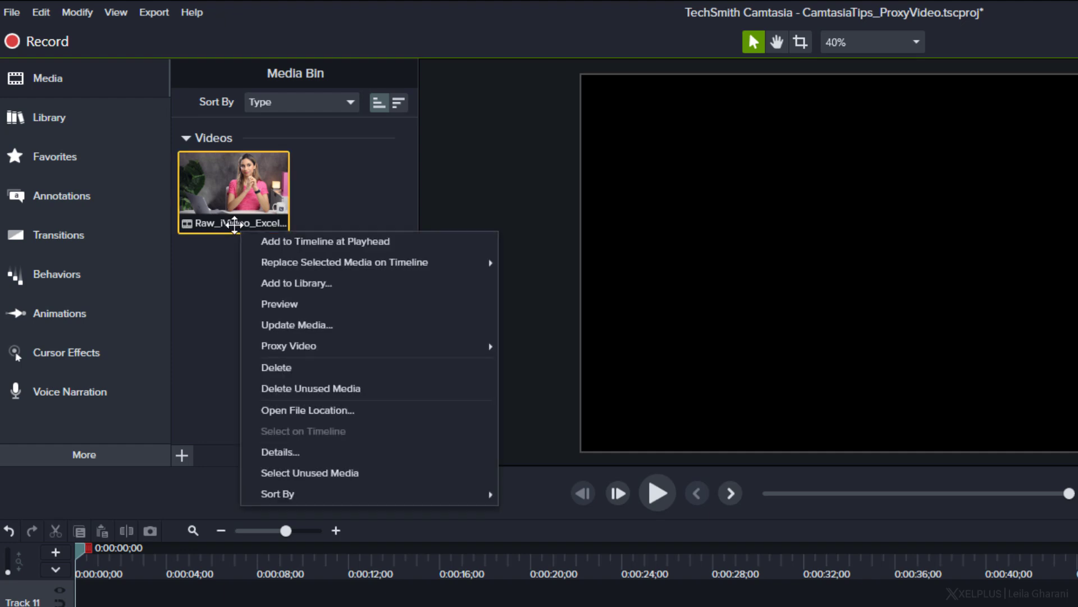
pyautogui.moveTo(458, 352)
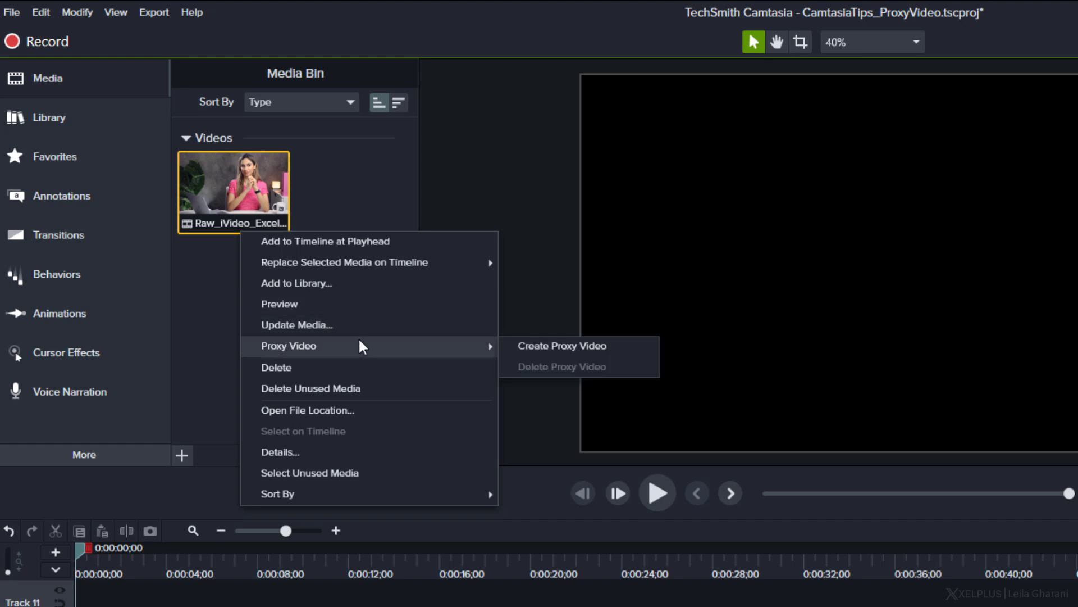
pyautogui.click(519, 348)
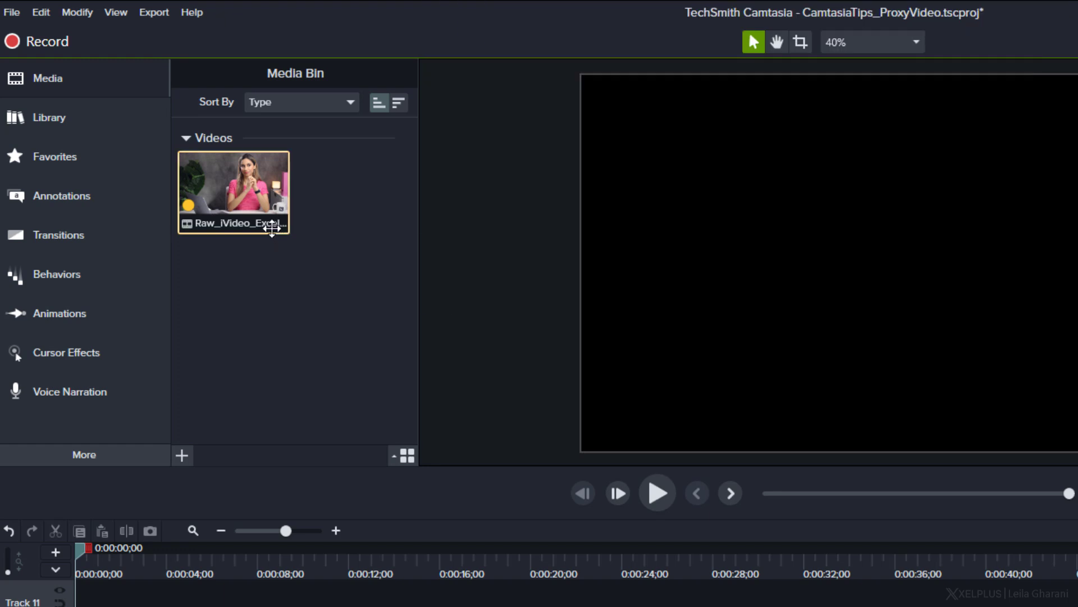
# Step: Delete the proxy video from the raw Excel clip in the Media Bin
pyautogui.rightClick(278, 233)
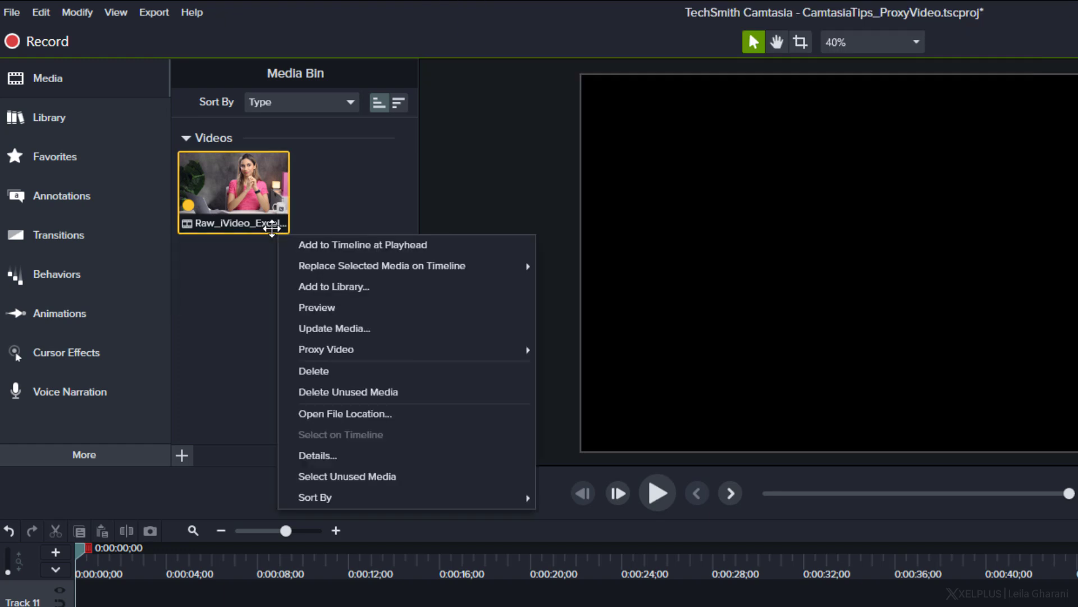
pyautogui.moveTo(478, 355)
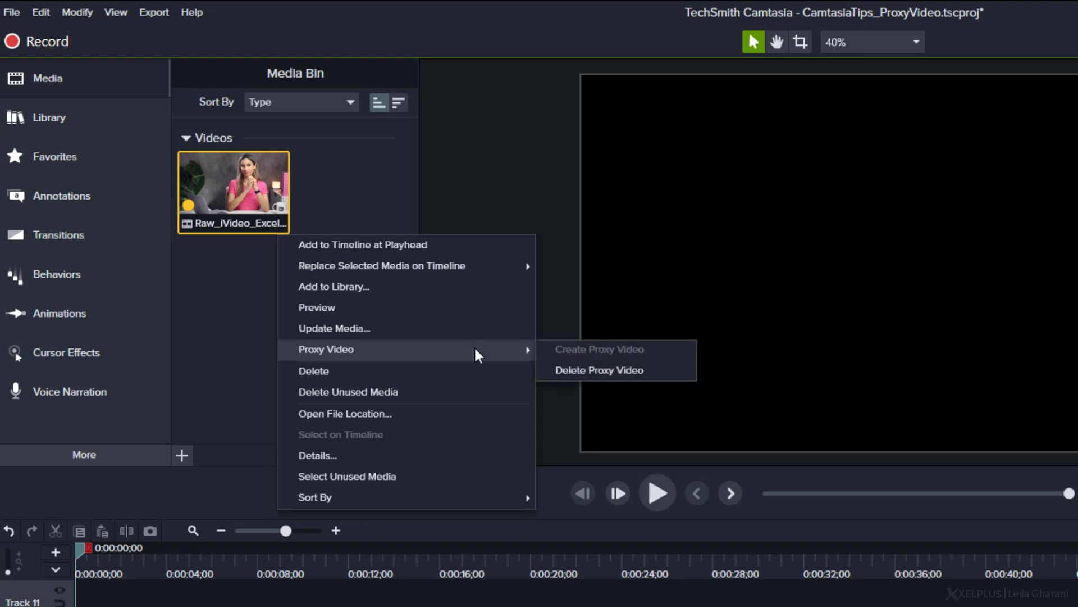
pyautogui.click(562, 372)
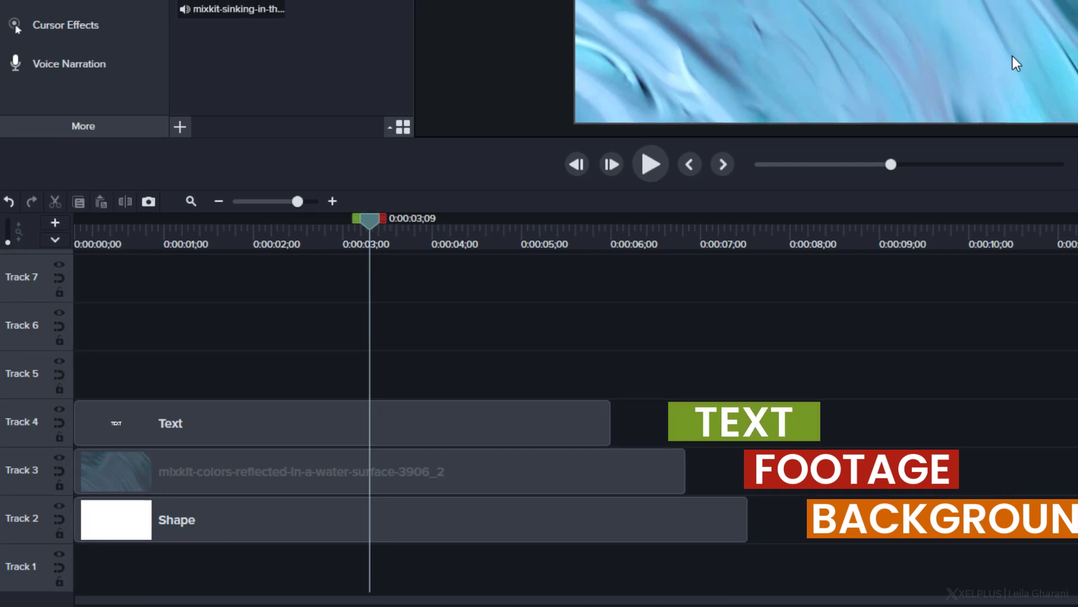
# Step: Change the Track 4 text to WATER with font size 476
pyautogui.click(775, 59)
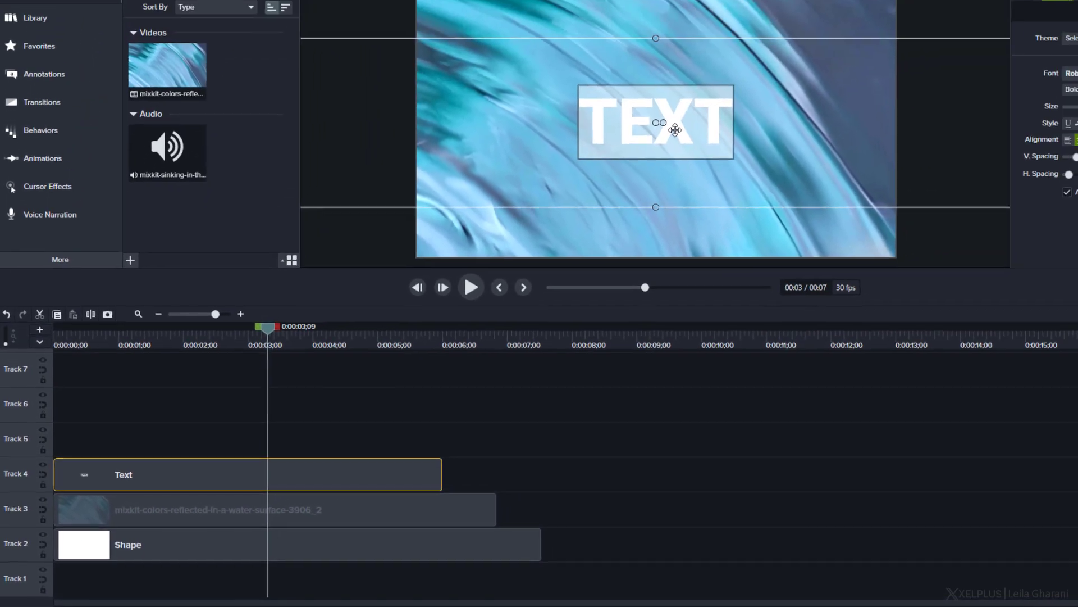
pyautogui.write('WATER')
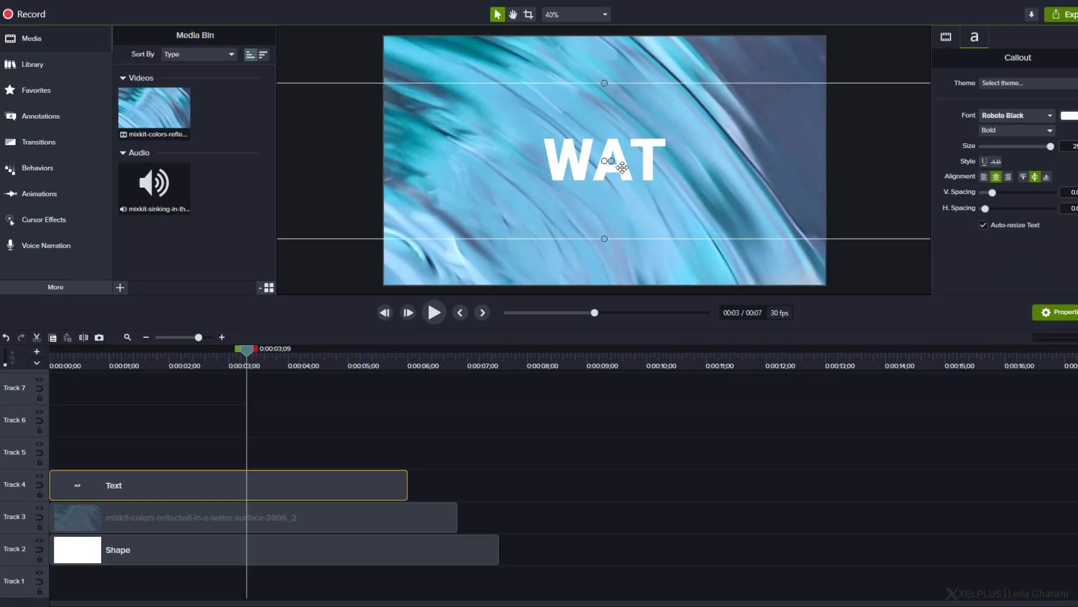
pyautogui.click(922, 24)
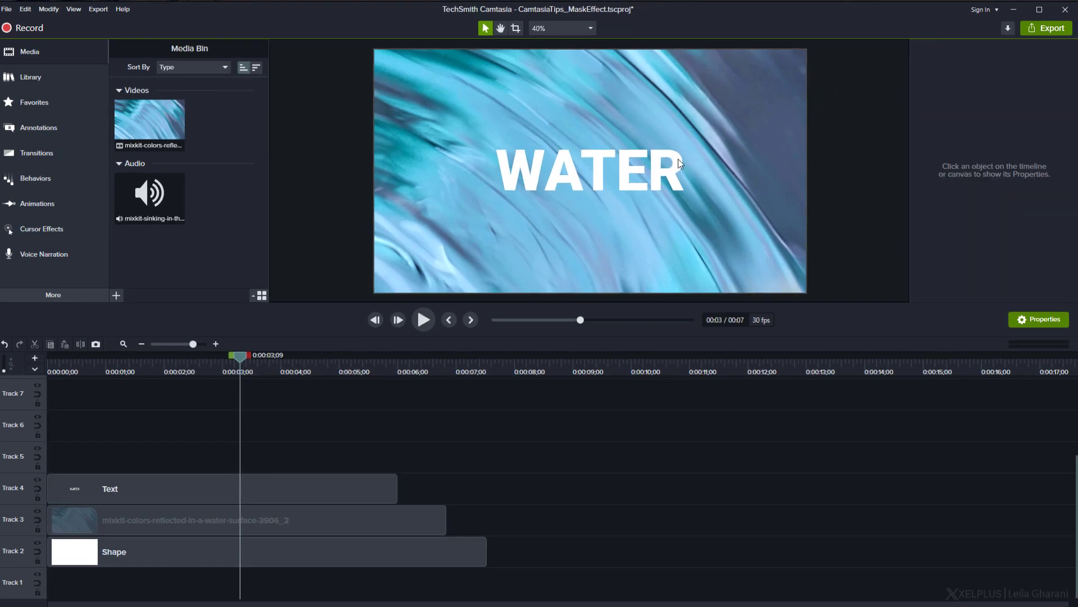
pyautogui.click(679, 163)
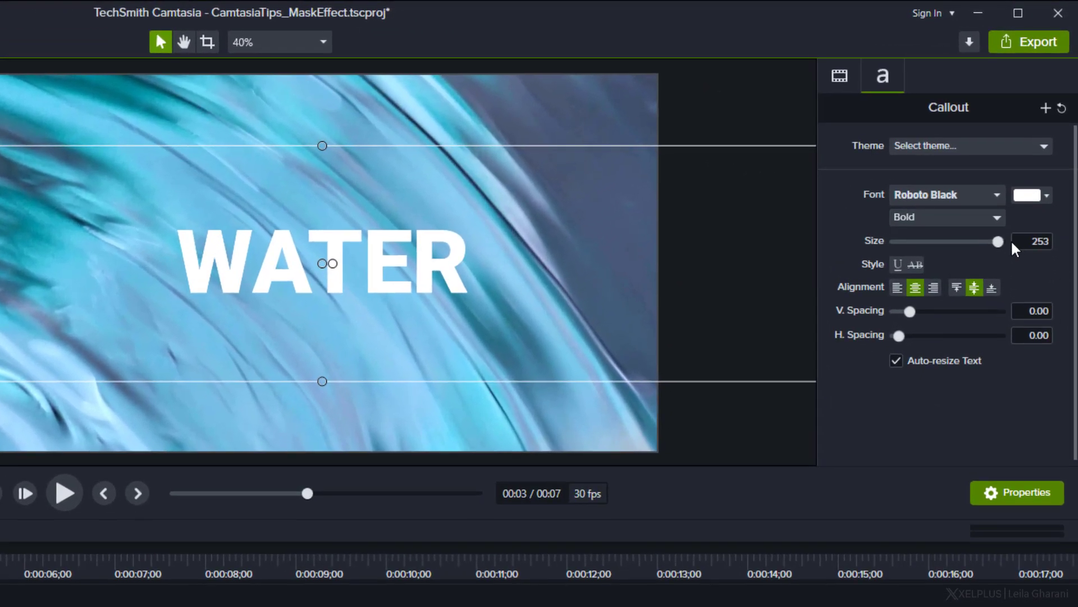
pyautogui.doubleClick(1033, 241)
pyautogui.write('476')
pyautogui.press('Return')
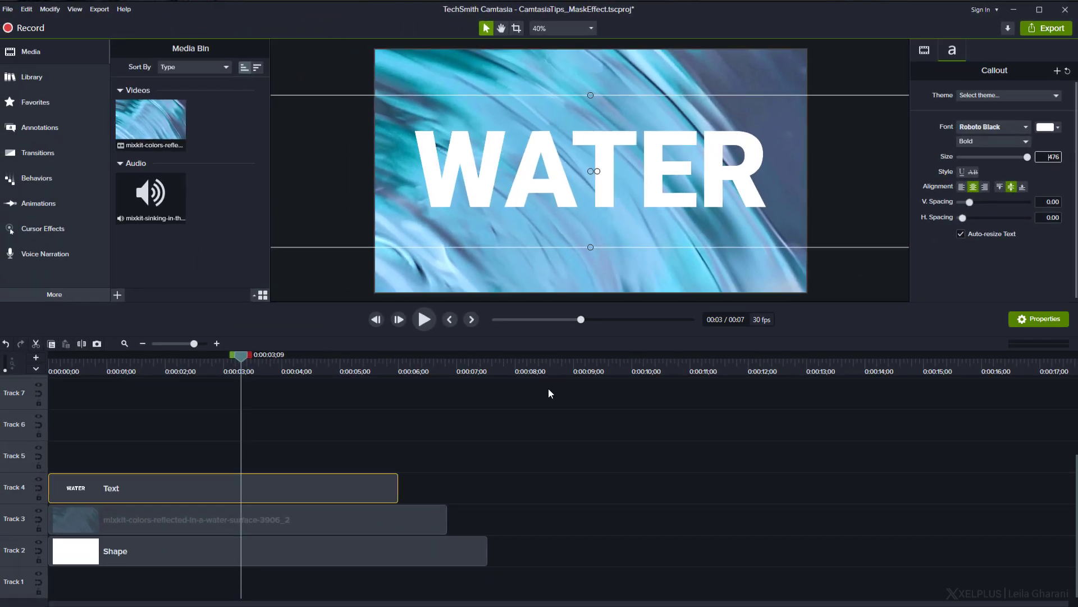
# Step: Trim the water footage and Shape clips to end at 6 seconds with the text
pyautogui.click(447, 464)
pyautogui.moveTo(327, 606); pyautogui.dragTo(267, 606)
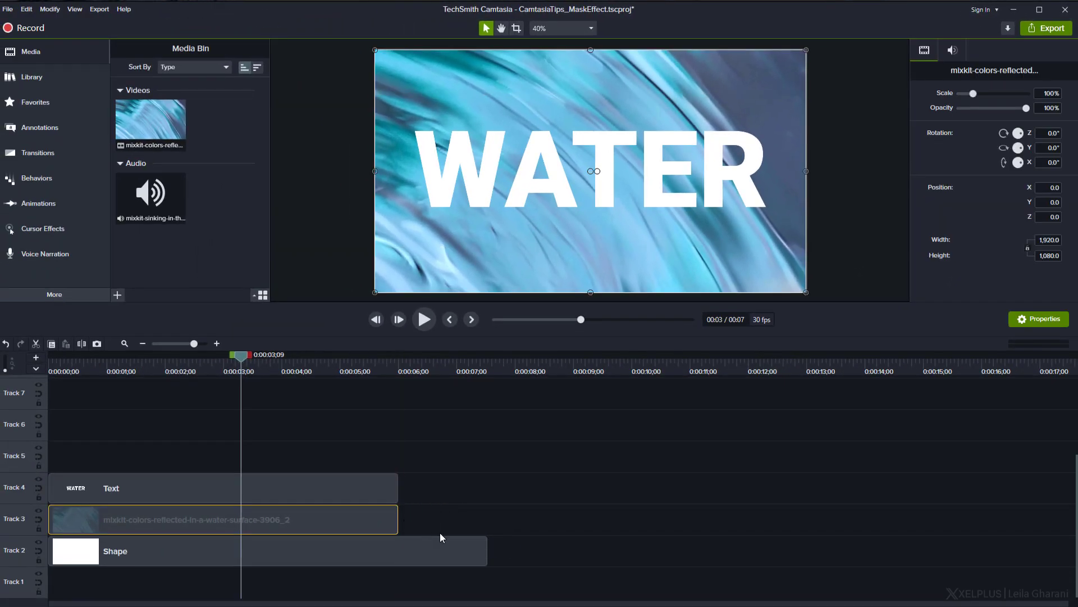
pyautogui.moveTo(486, 543); pyautogui.dragTo(401, 544)
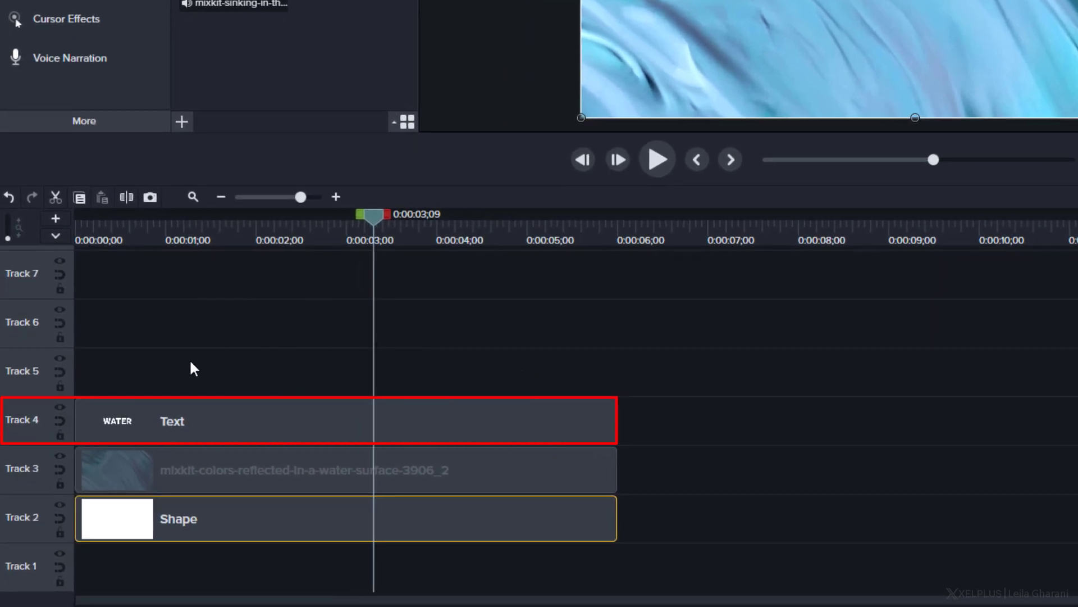
# Step: Make Track 4's WATER text an Alpha track matte and return the playhead to 0:00
pyautogui.click(61, 407)
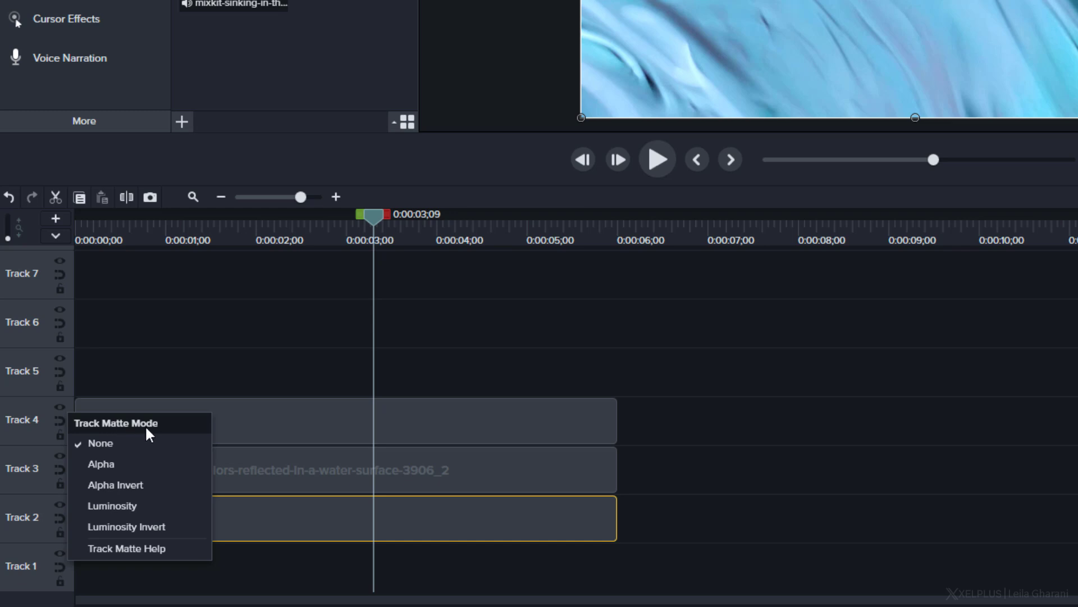
pyautogui.click(140, 458)
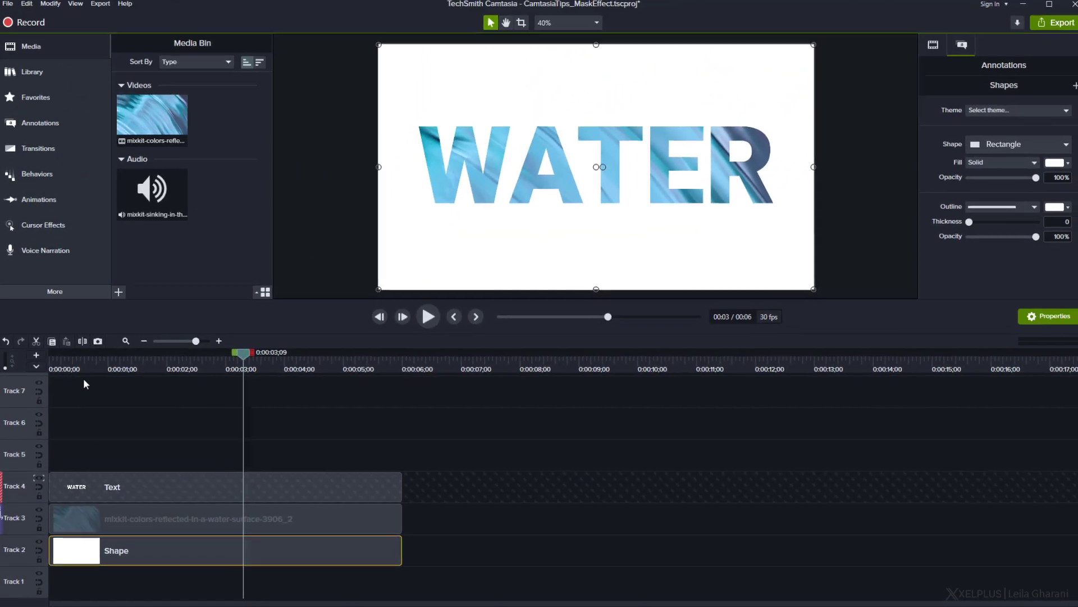
pyautogui.moveTo(127, 248); pyautogui.dragTo(71, 246)
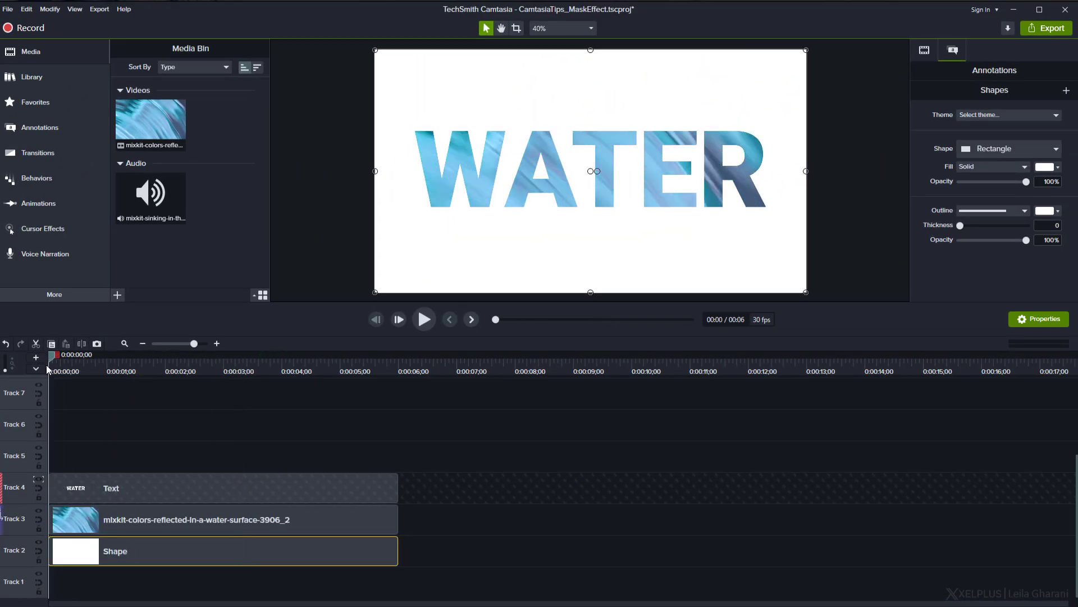